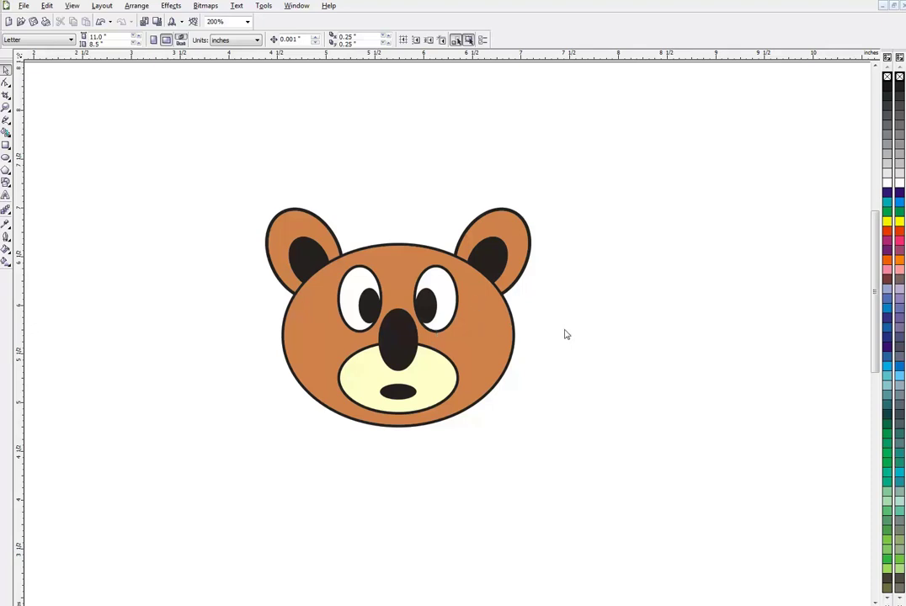
# Step: Shorten the bear's black nose into a rounder oval, then select the whole bear head
pyautogui.click(401, 321)
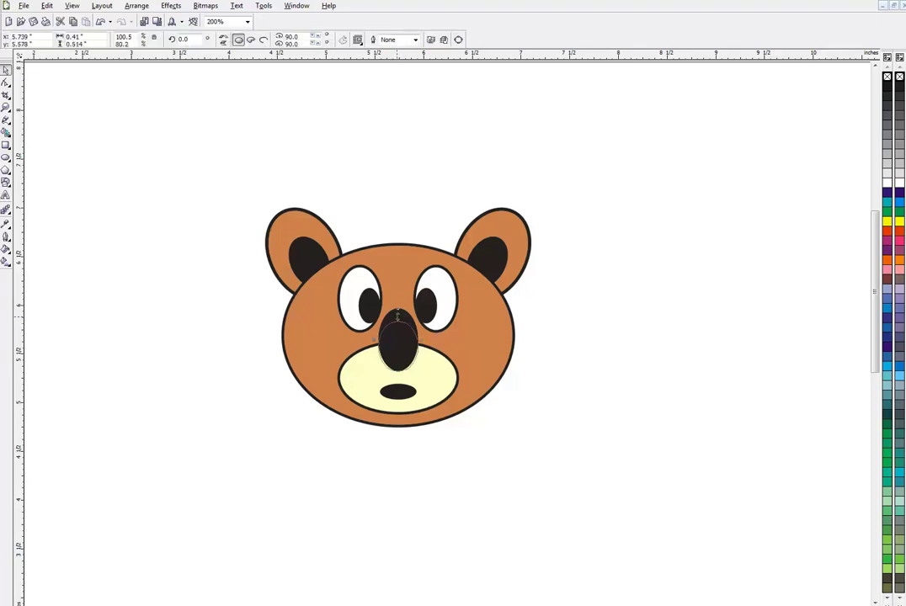
pyautogui.moveTo(398, 305); pyautogui.dragTo(397, 321)
pyautogui.click(635, 329)
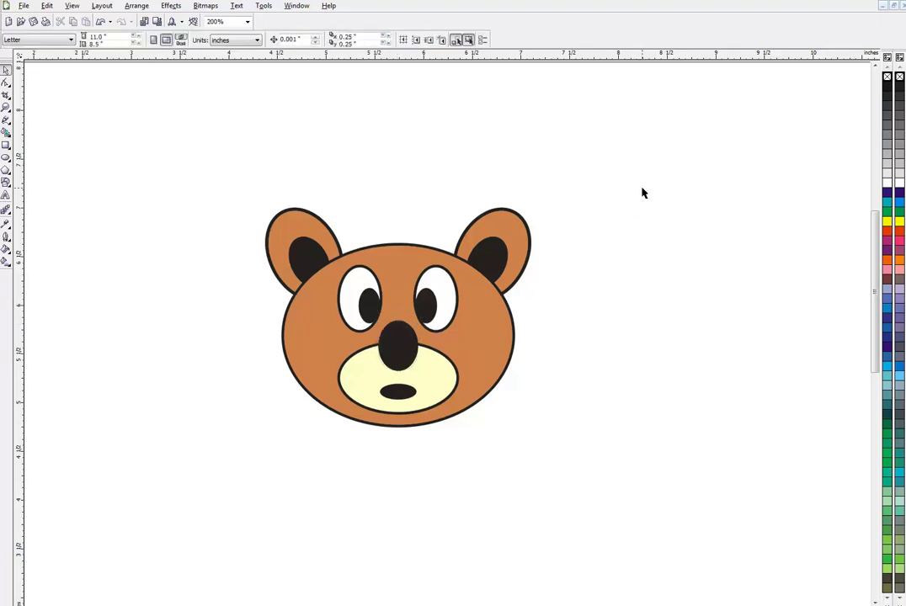
pyautogui.moveTo(624, 170); pyautogui.dragTo(192, 461)
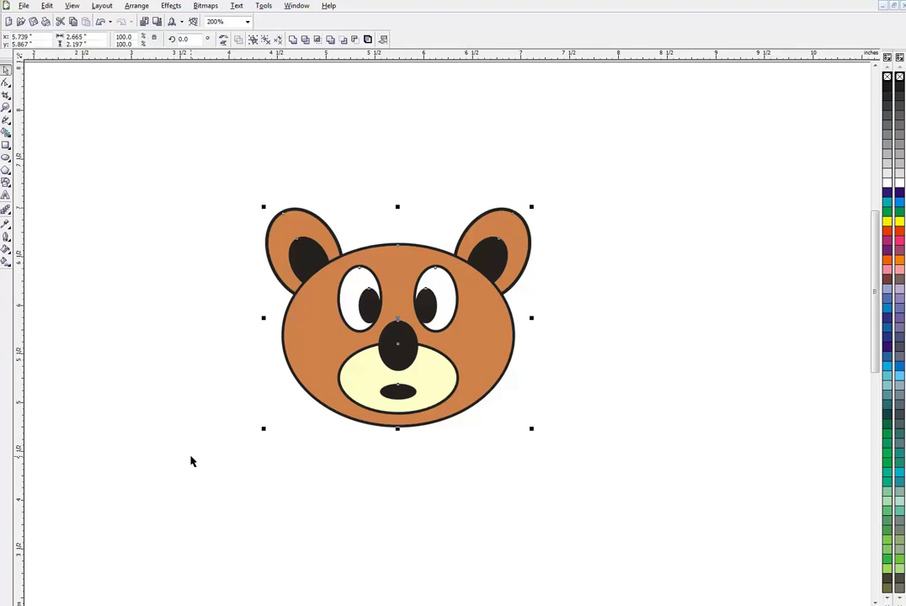
# Step: Group the bear head's parts and scale the group down to 25.7% at the page's left
pyautogui.hotkey('ctrl', 'g')
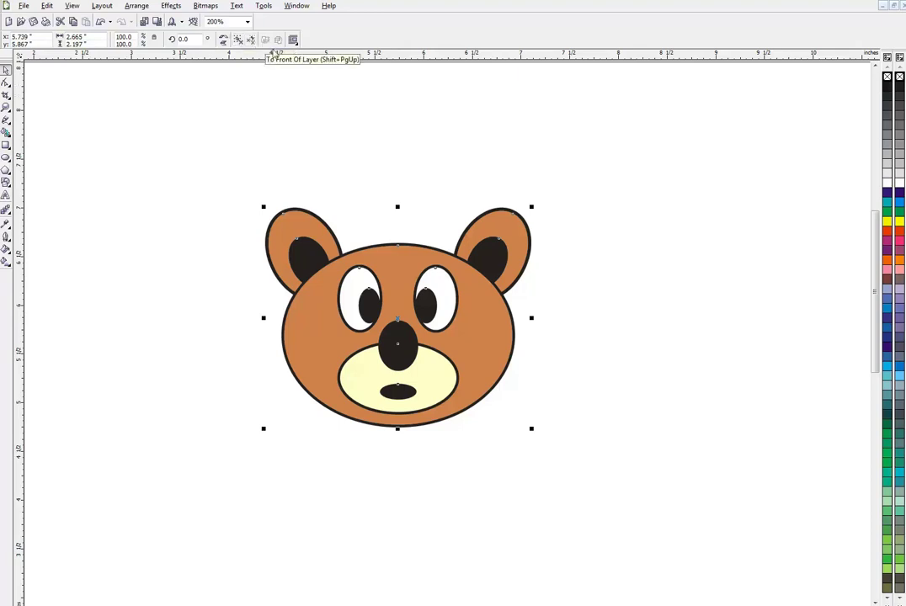
pyautogui.click(375, 84)
pyautogui.moveTo(515, 212); pyautogui.dragTo(273, 281)
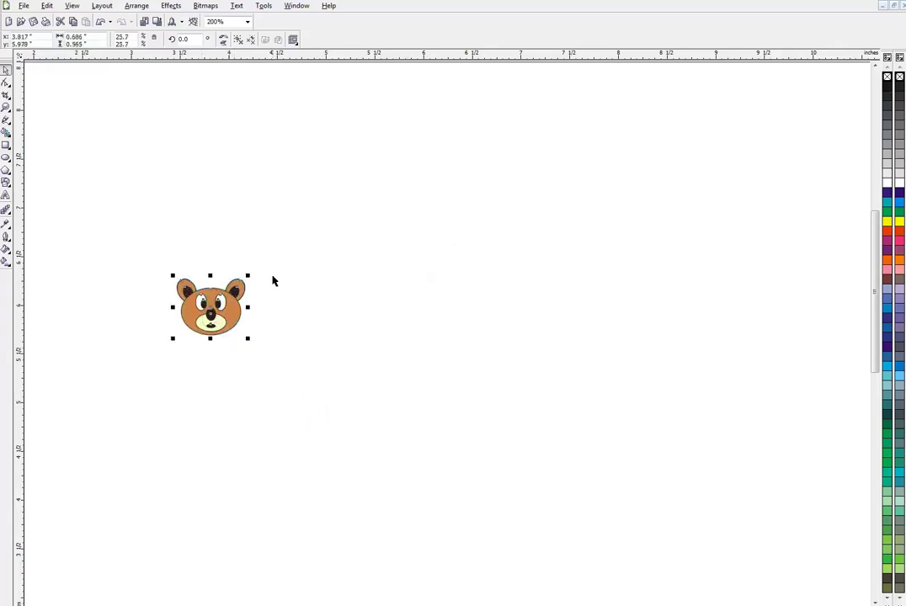
pyautogui.click(135, 8)
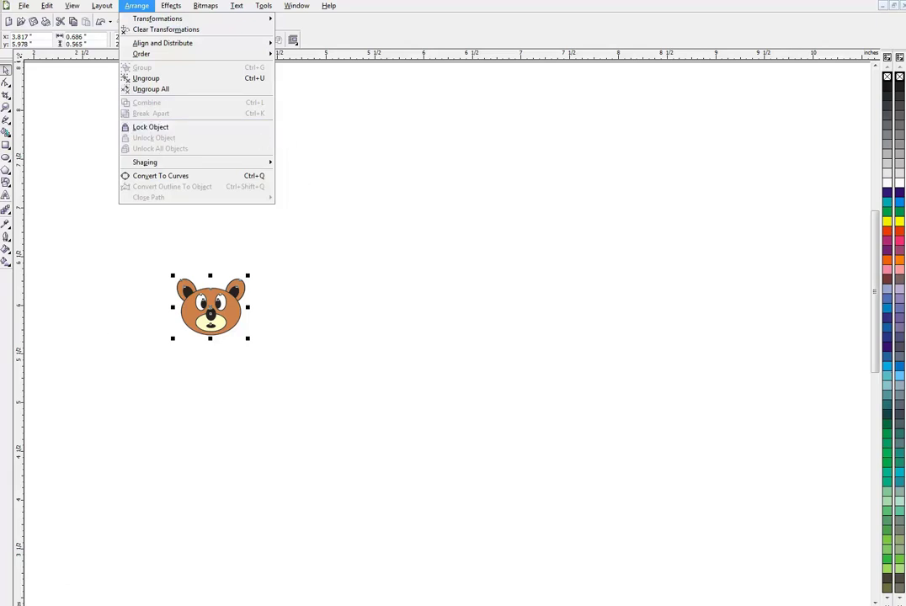
pyautogui.click(168, 432)
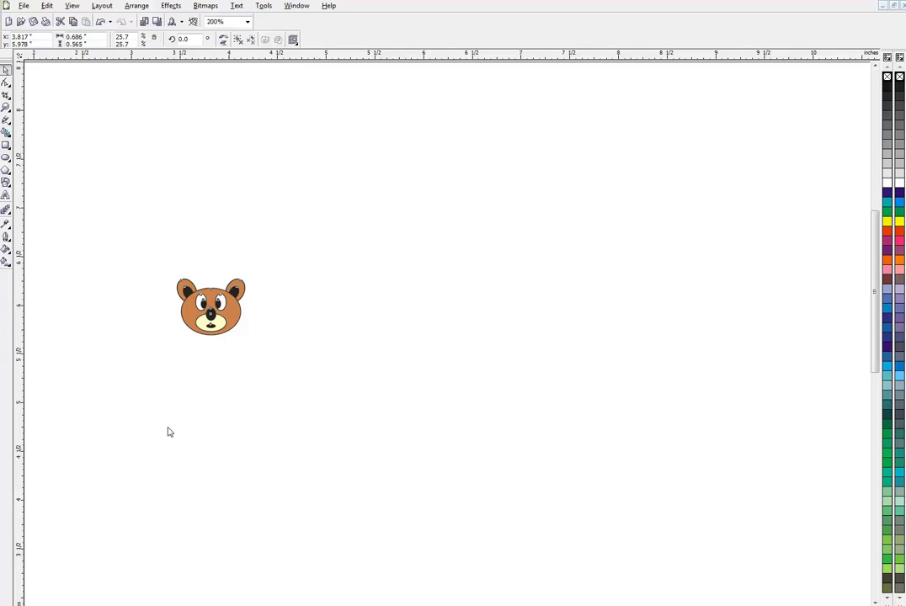
# Step: Copy the small bear and drag duplicates out to the right and lower middle
pyautogui.hotkey('ctrl', 'a')
pyautogui.hotkey('ctrl', 'c')
pyautogui.hotkey('ctrl', 'v')
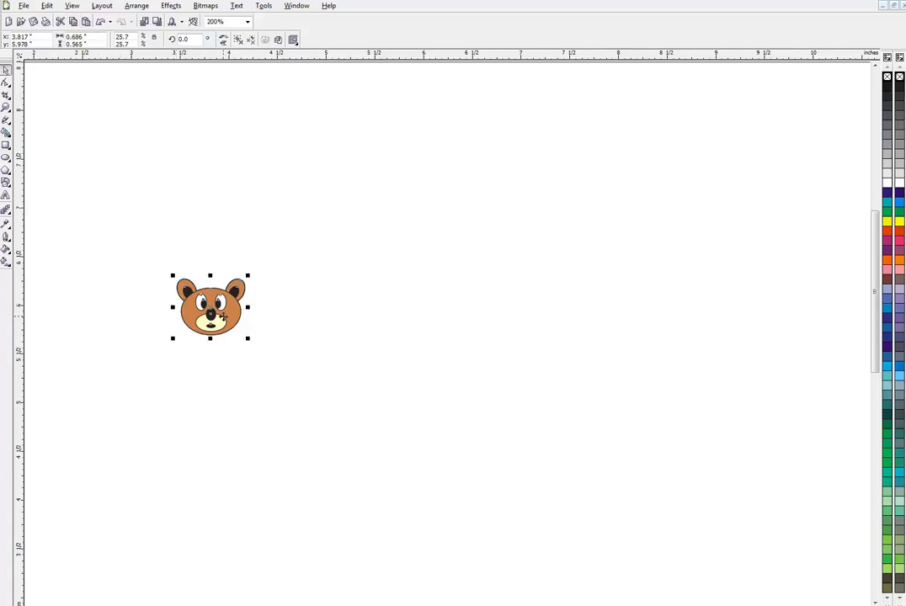
pyautogui.moveTo(207, 308); pyautogui.dragTo(529, 270)
pyautogui.hotkey('ctrl', 'v')
pyautogui.moveTo(206, 328); pyautogui.dragTo(361, 385)
# Step: Place another copy higher between them, push the rightmost bear further right, and select all four
pyautogui.hotkey('ctrl', 'v')
pyautogui.moveTo(227, 319); pyautogui.dragTo(415, 337)
pyautogui.hotkey('ctrl', 'v')
pyautogui.click(526, 378)
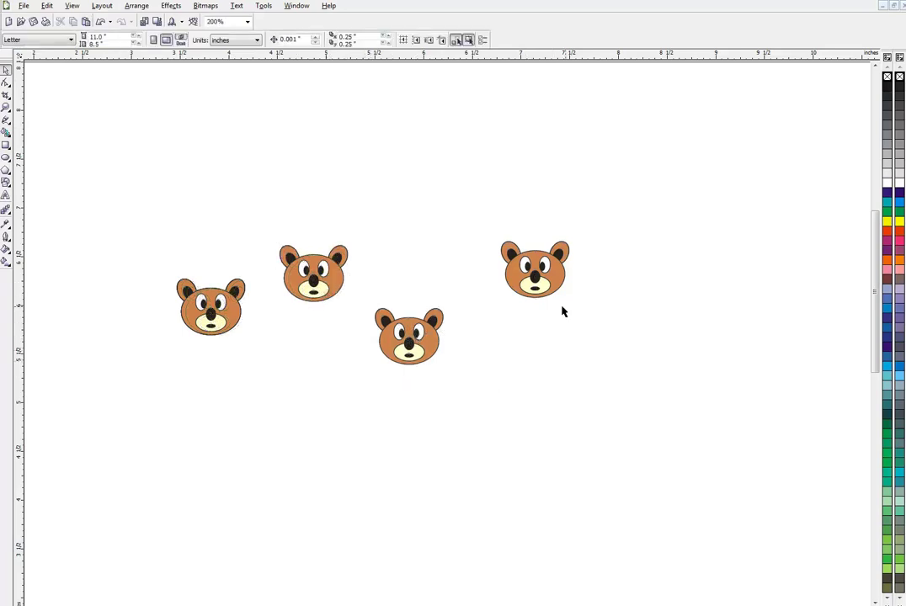
pyautogui.moveTo(519, 288); pyautogui.dragTo(609, 283)
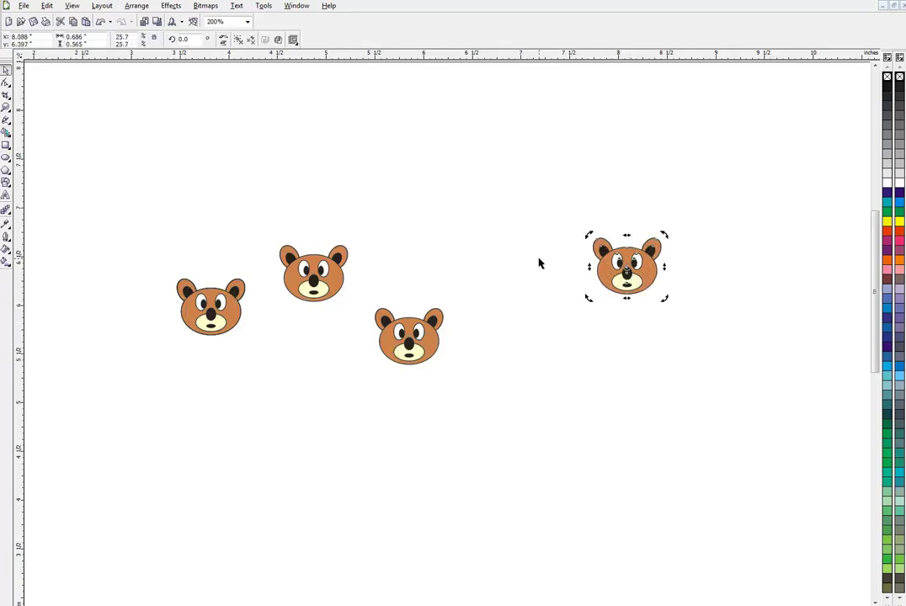
pyautogui.moveTo(702, 188); pyautogui.dragTo(88, 432)
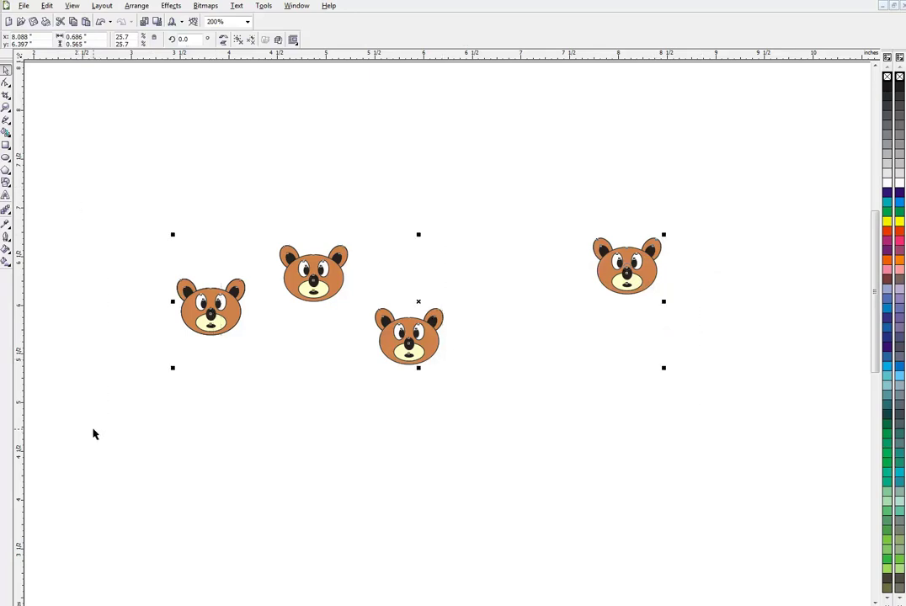
pyautogui.click(139, 6)
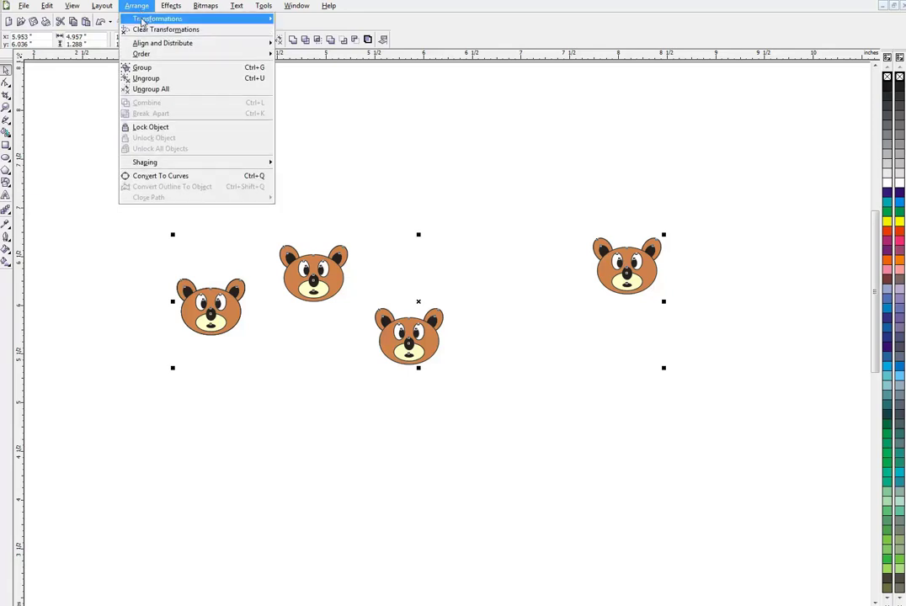
pyautogui.moveTo(146, 43)
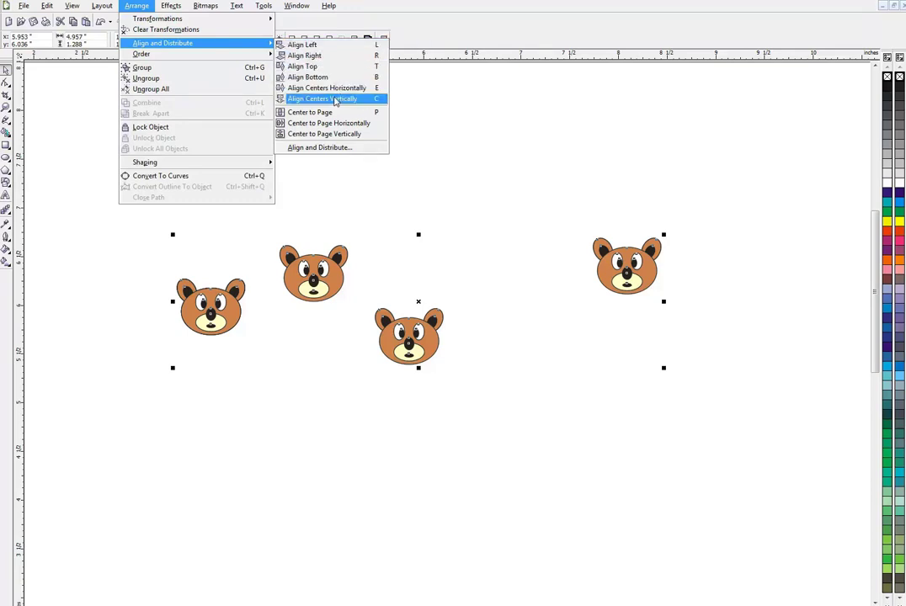
pyautogui.click(329, 149)
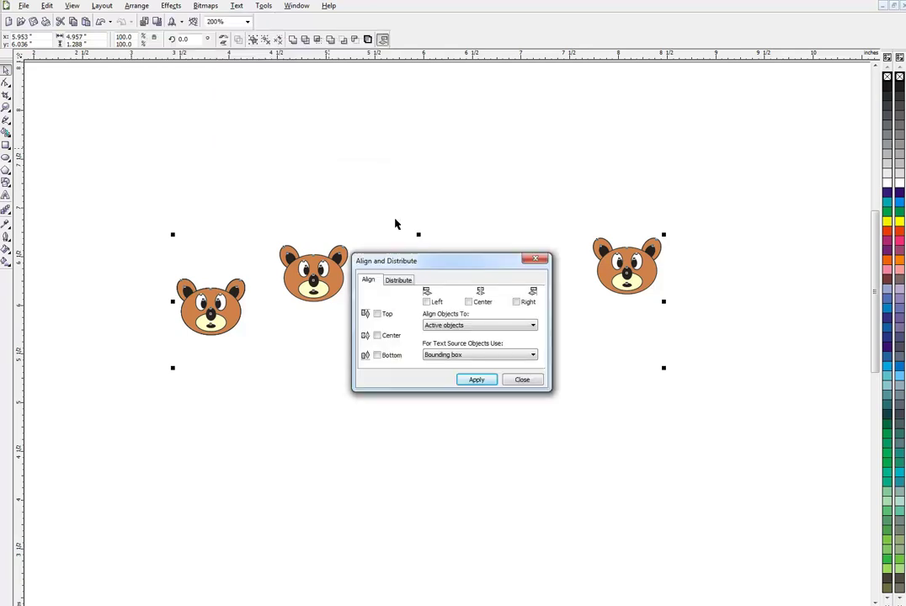
pyautogui.moveTo(415, 266); pyautogui.dragTo(328, 113)
pyautogui.click(319, 128)
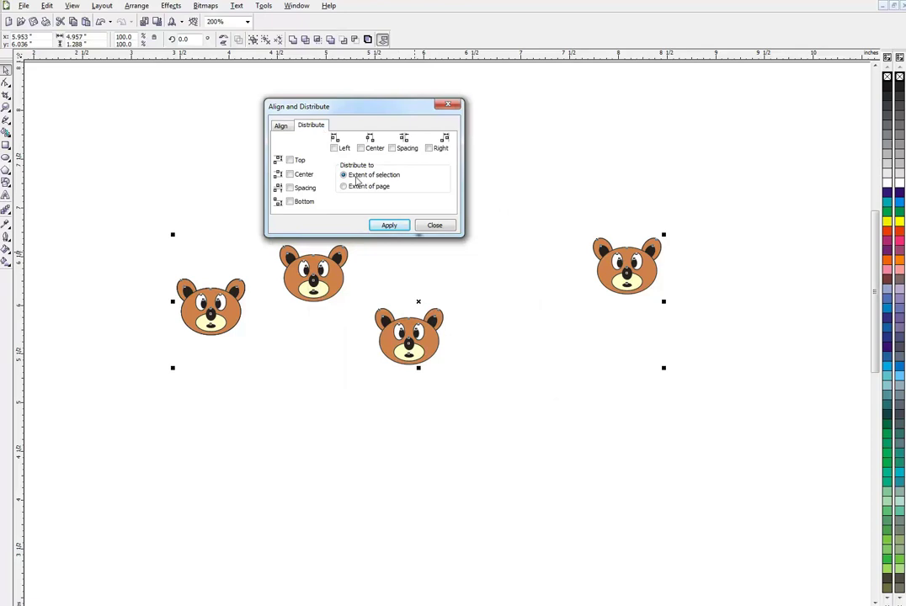
# Step: Add two more bear copies, one between the right bears and one at the far left
pyautogui.press('Escape')
pyautogui.click(251, 289)
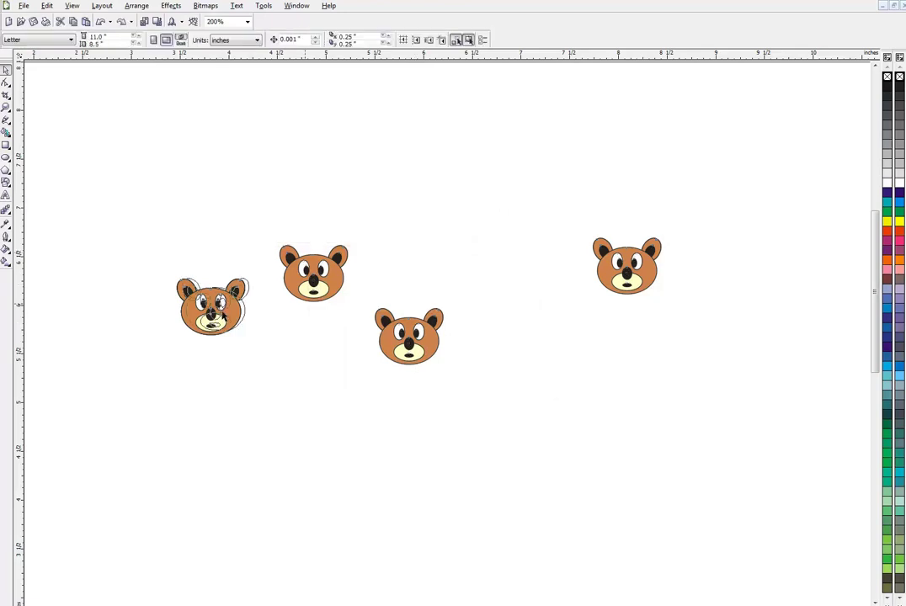
pyautogui.moveTo(323, 282); pyautogui.dragTo(505, 299)
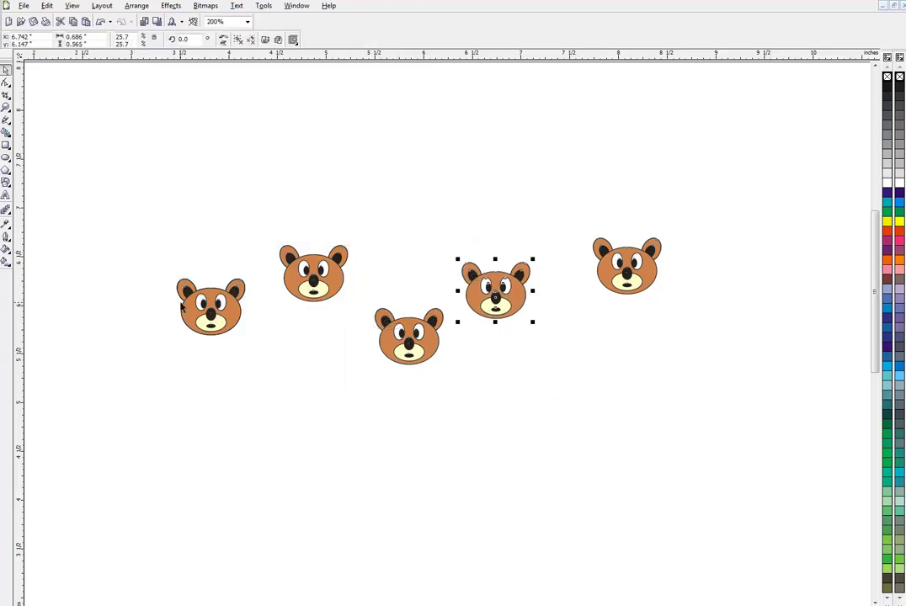
pyautogui.click(161, 301)
pyautogui.moveTo(196, 299); pyautogui.dragTo(116, 299)
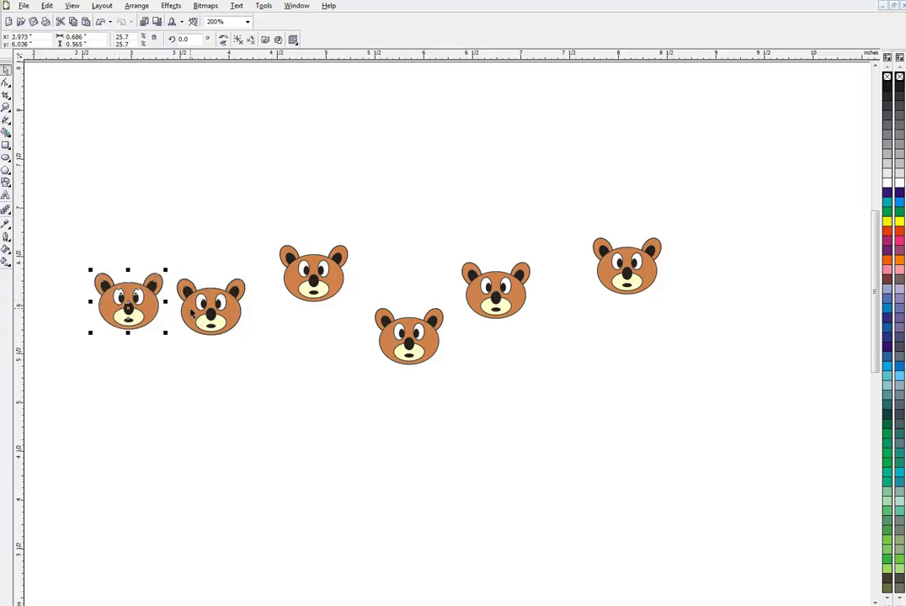
# Step: Select all six bears and shift them slightly right together
pyautogui.moveTo(192, 314); pyautogui.dragTo(744, 294)
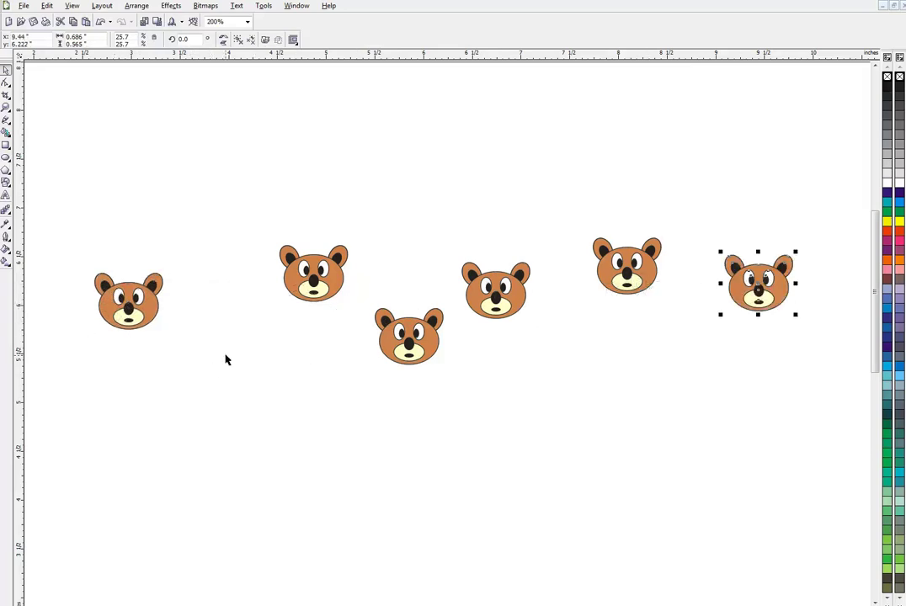
pyautogui.hotkey('ctrl', 'z')
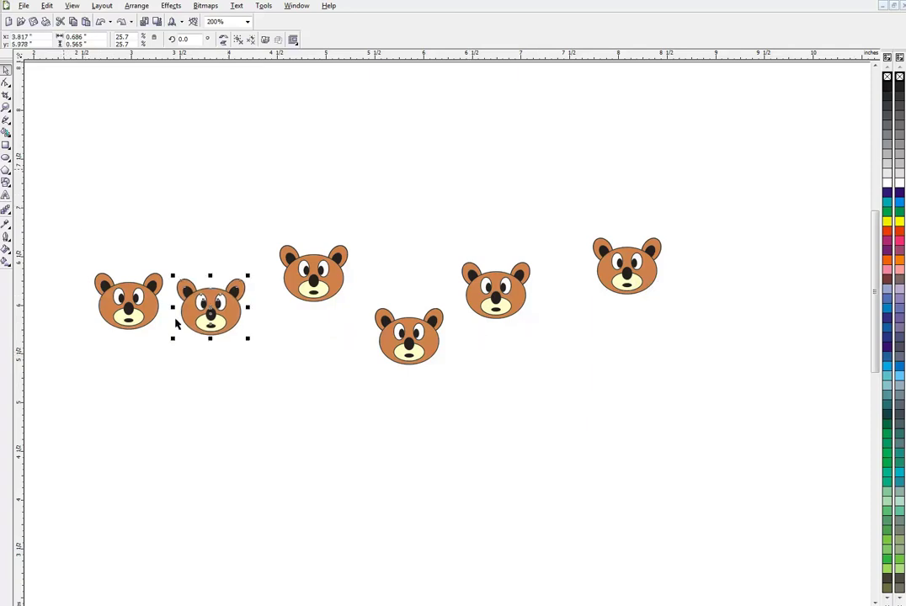
pyautogui.moveTo(64, 169); pyautogui.dragTo(708, 390)
pyautogui.moveTo(378, 303); pyautogui.dragTo(415, 295)
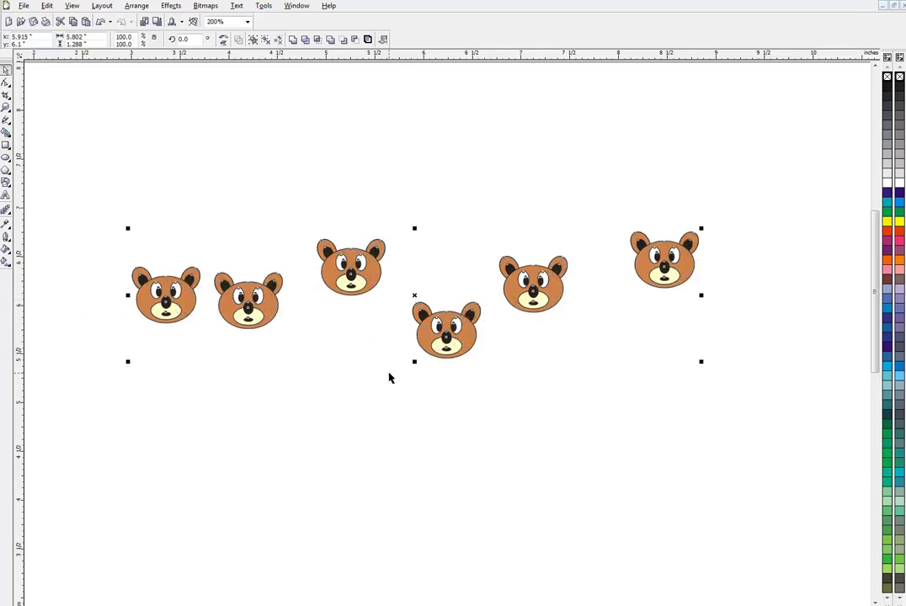
pyautogui.press('e')
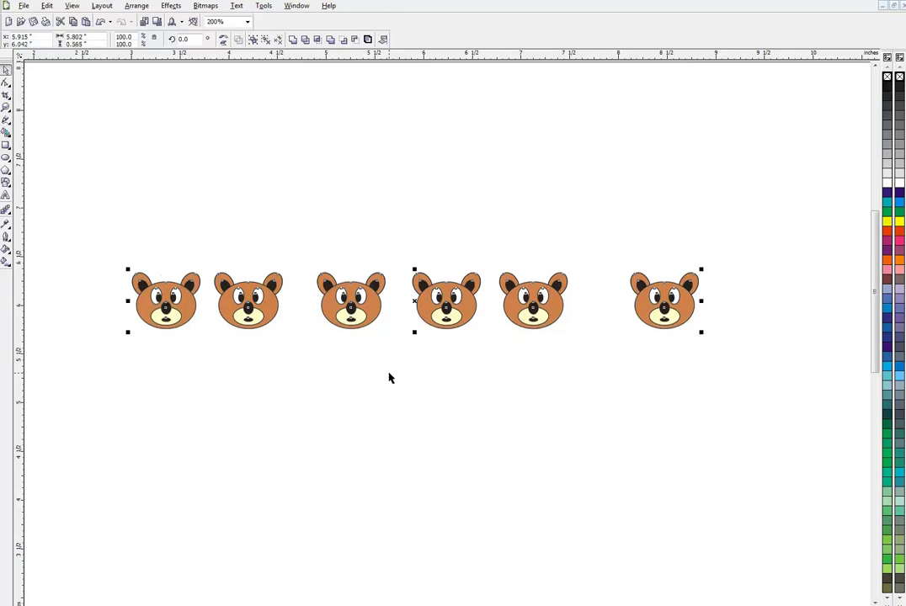
pyautogui.hotkey('ctrl', 'z')
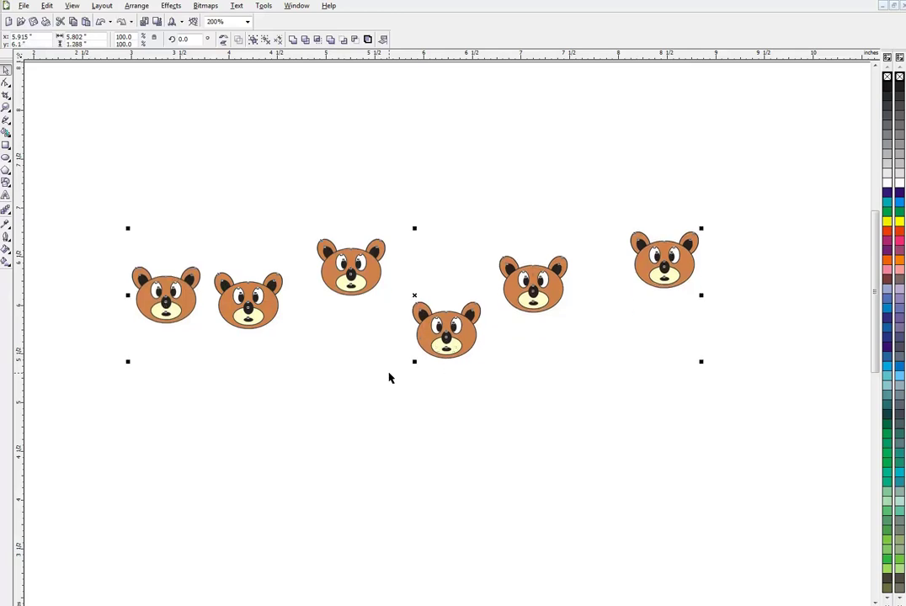
pyautogui.click(389, 378)
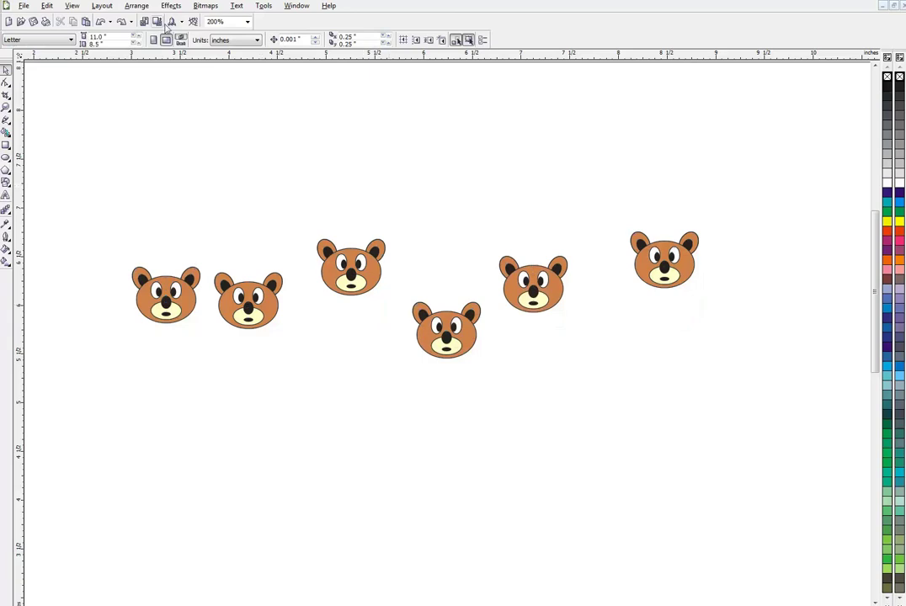
pyautogui.click(135, 7)
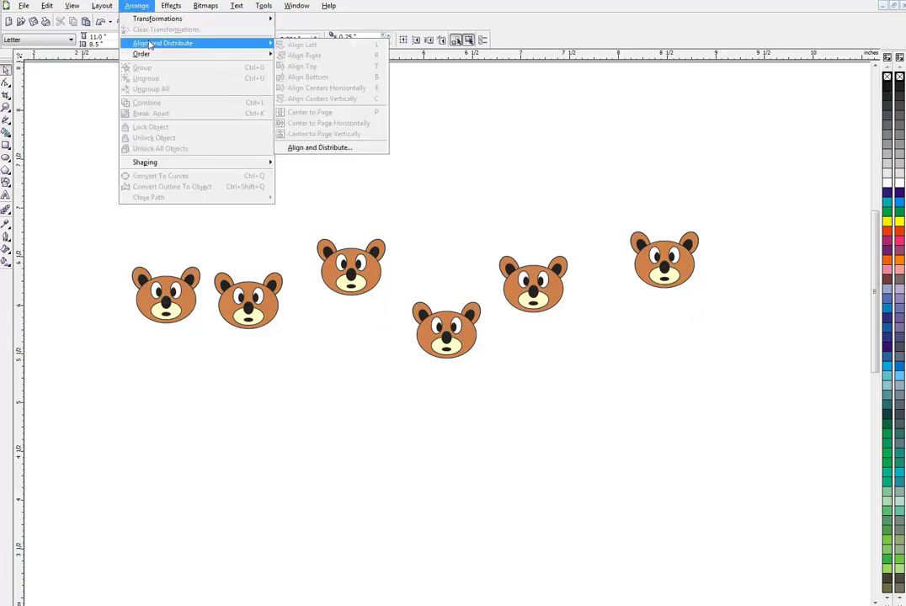
pyautogui.click(86, 238)
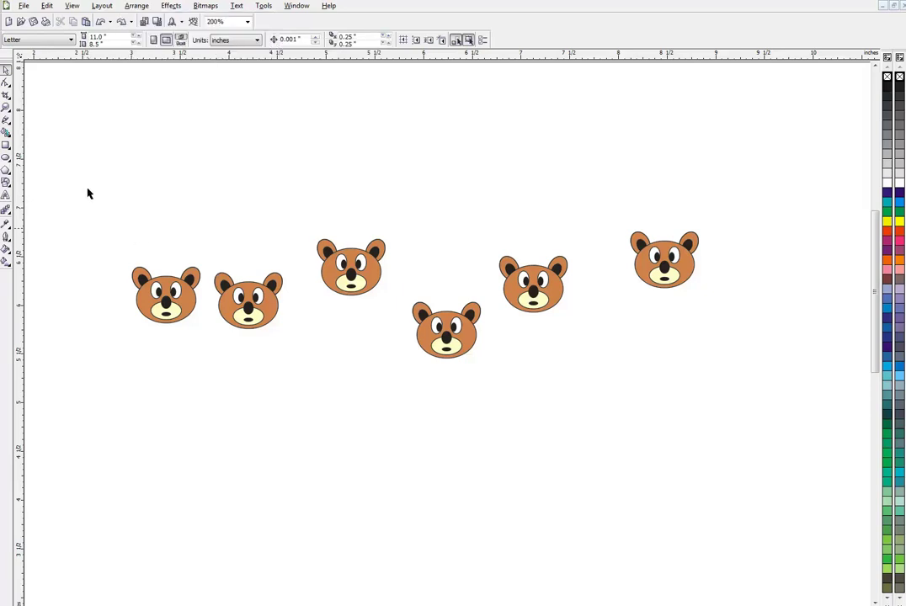
pyautogui.moveTo(87, 188); pyautogui.dragTo(782, 385)
pyautogui.click(134, 6)
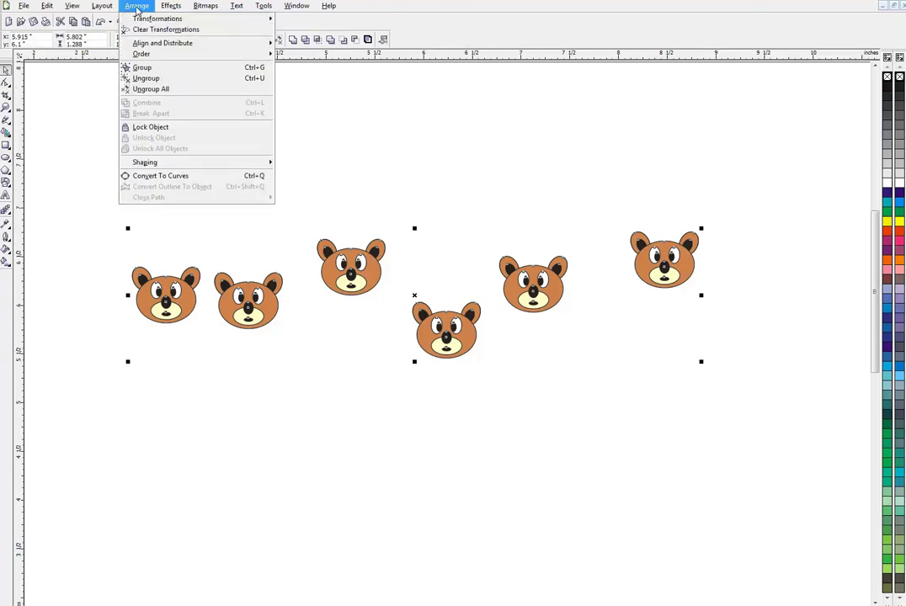
pyautogui.moveTo(154, 44)
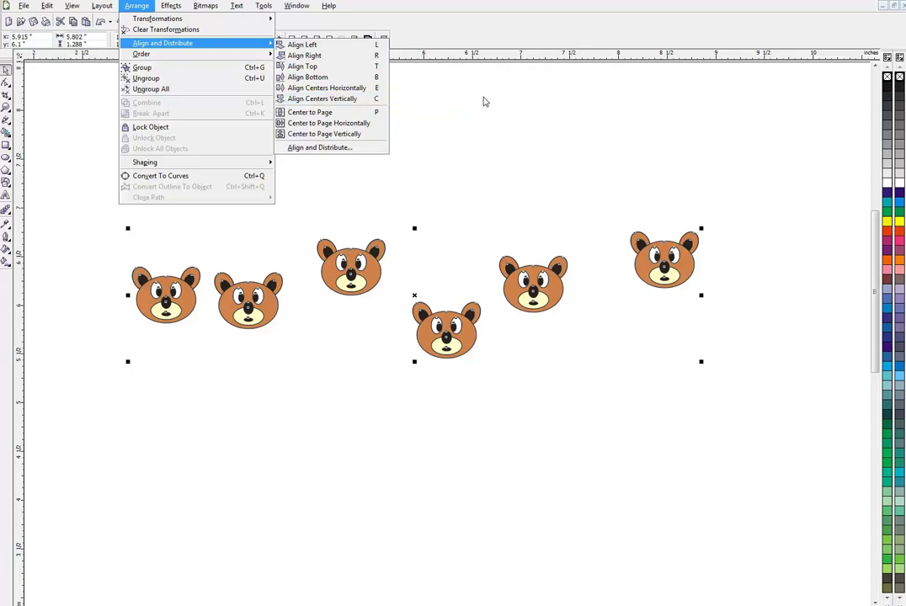
pyautogui.click(500, 98)
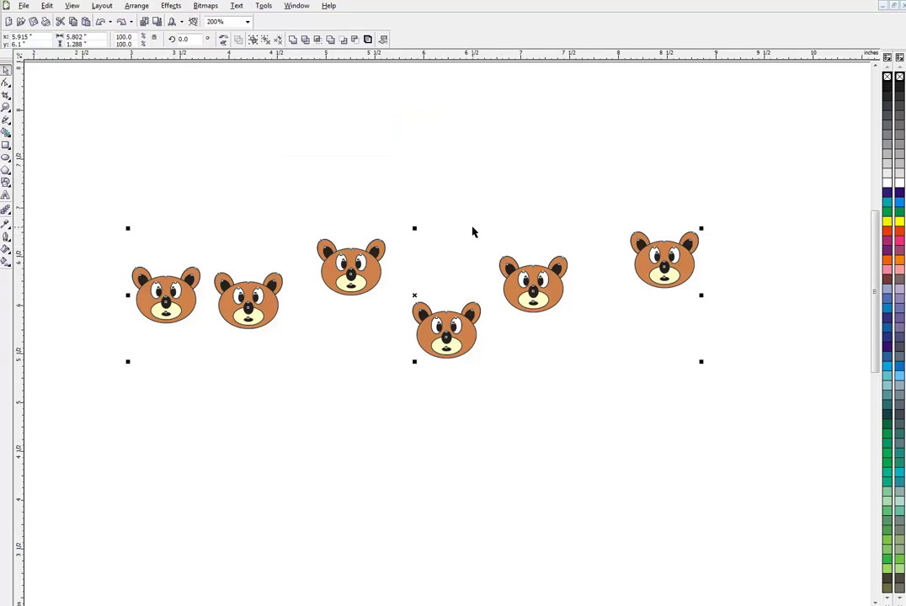
pyautogui.press('e')
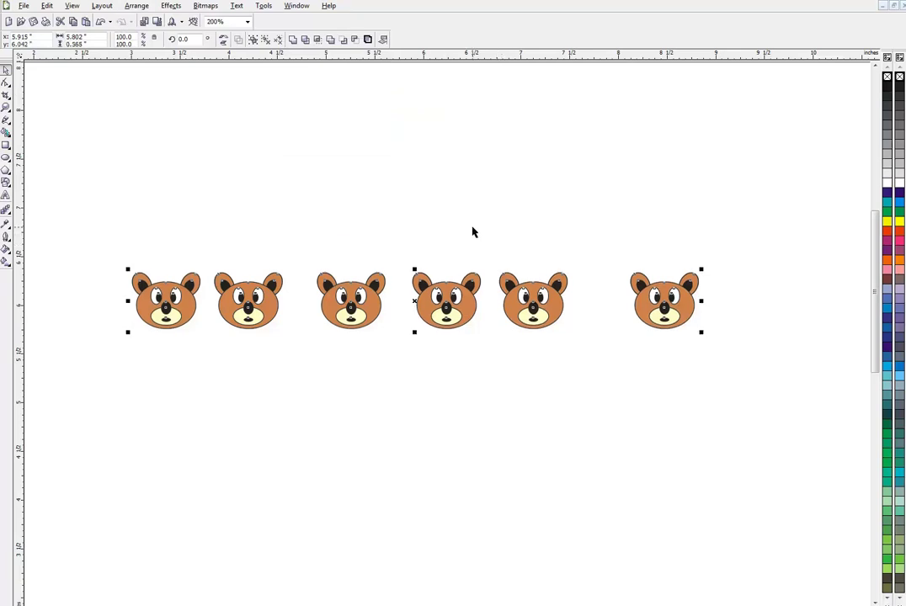
pyautogui.hotkey('ctrl', 'z')
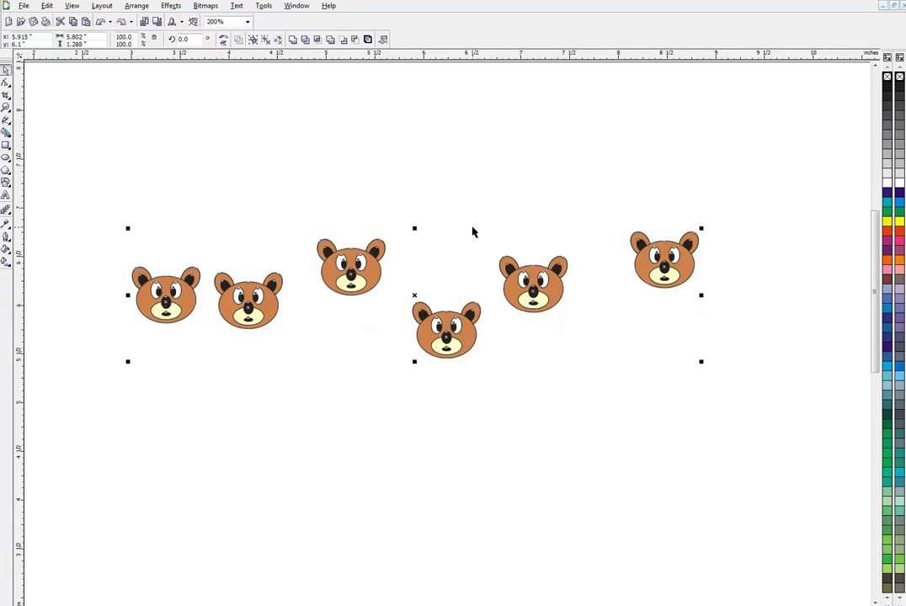
# Step: Drag the six bears into a rough stack and align their centres into a vertical column
pyautogui.click(355, 335)
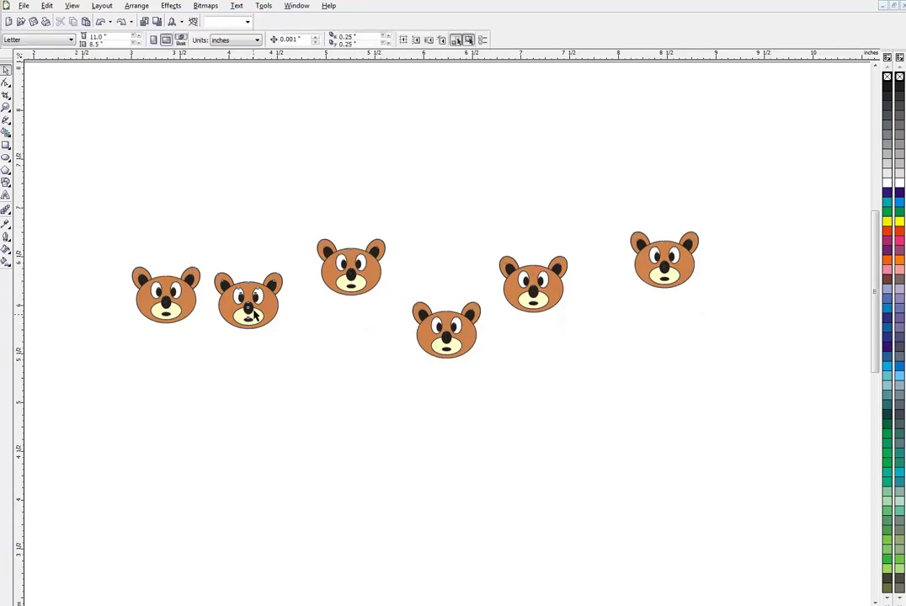
pyautogui.moveTo(223, 282); pyautogui.dragTo(188, 382)
pyautogui.moveTo(349, 253); pyautogui.dragTo(268, 208)
pyautogui.moveTo(460, 329); pyautogui.dragTo(332, 470)
pyautogui.moveTo(532, 301); pyautogui.dragTo(313, 163)
pyautogui.click(703, 271)
pyautogui.moveTo(684, 260); pyautogui.dragTo(281, 540)
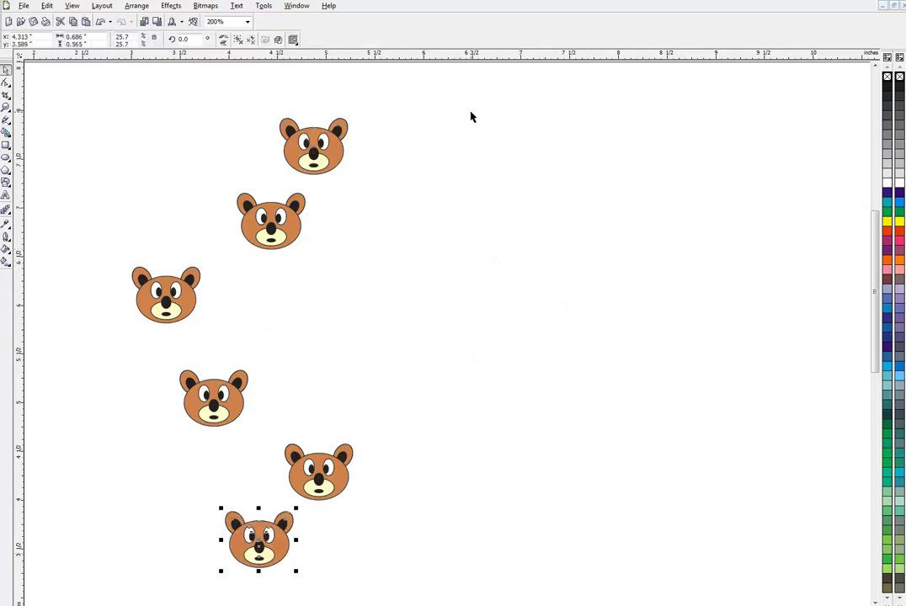
pyautogui.moveTo(475, 107); pyautogui.dragTo(95, 587)
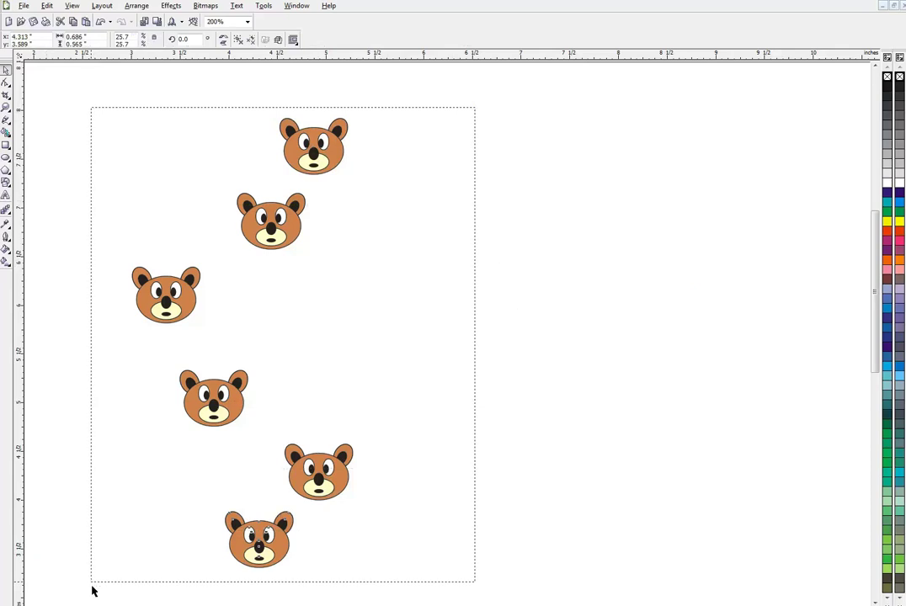
pyautogui.moveTo(92, 588); pyautogui.dragTo(92, 589)
pyautogui.press('c')
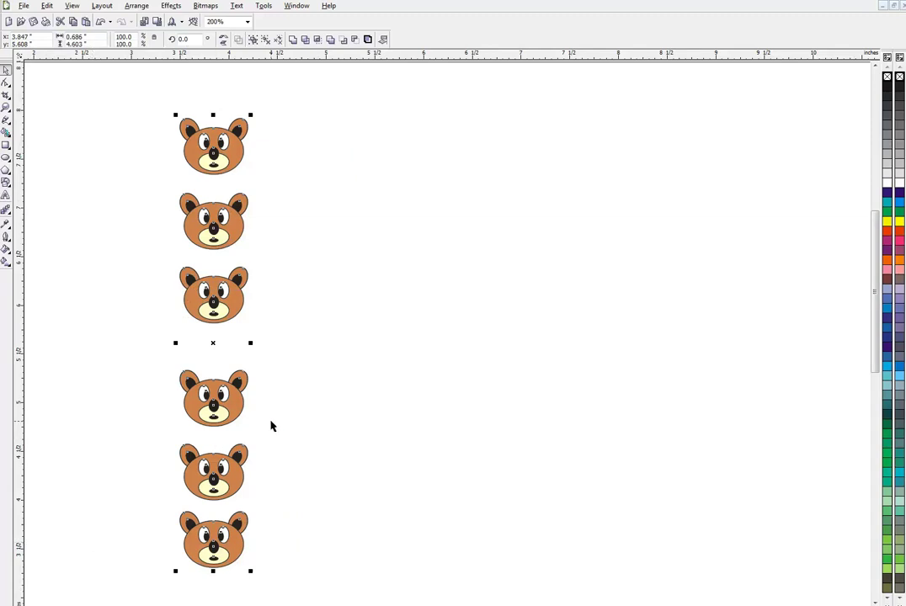
# Step: Scatter the bears back across the page and select all six
pyautogui.click(311, 358)
pyautogui.moveTo(226, 237); pyautogui.dragTo(361, 239)
pyautogui.moveTo(194, 302); pyautogui.dragTo(407, 283)
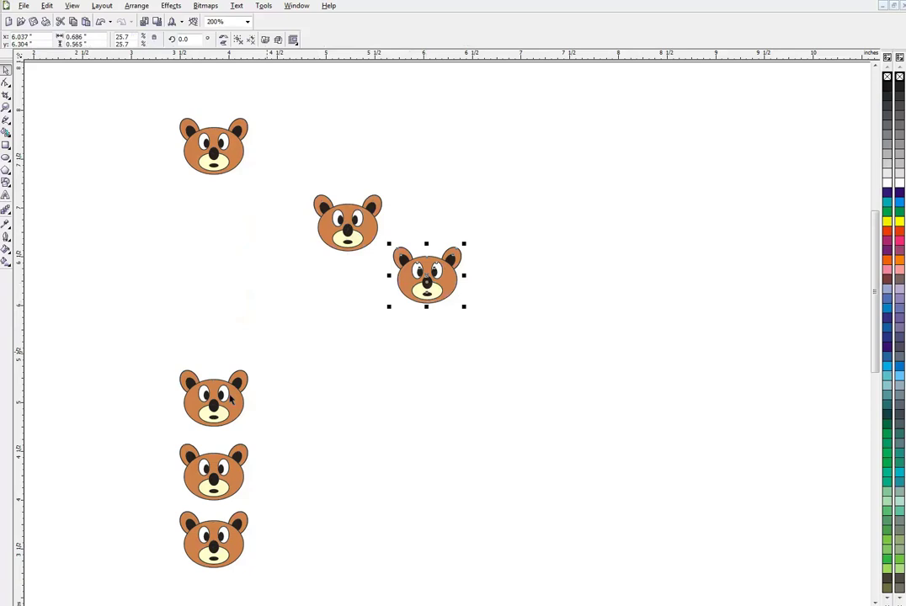
pyautogui.moveTo(222, 394); pyautogui.dragTo(561, 216)
pyautogui.moveTo(210, 455); pyautogui.dragTo(628, 312)
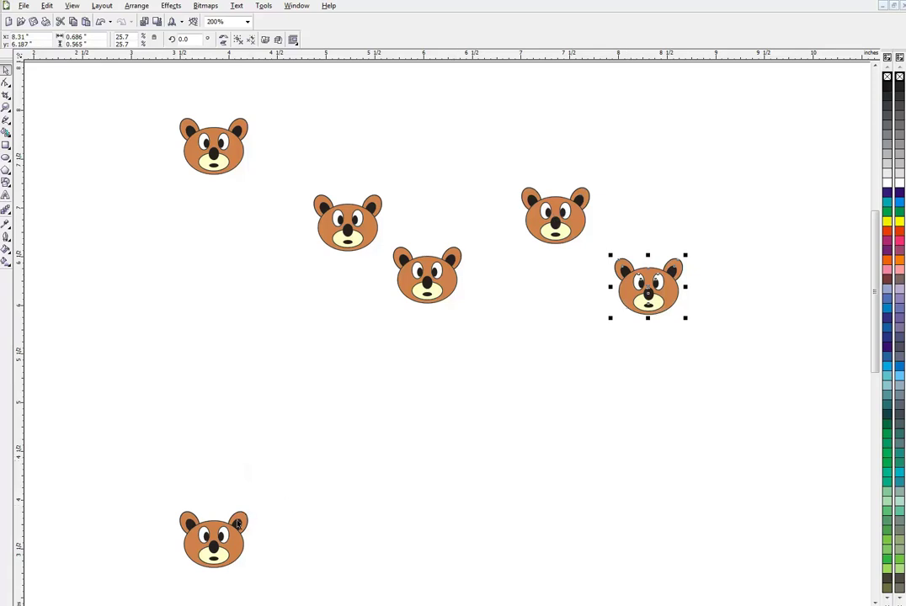
pyautogui.moveTo(234, 527); pyautogui.dragTo(143, 300)
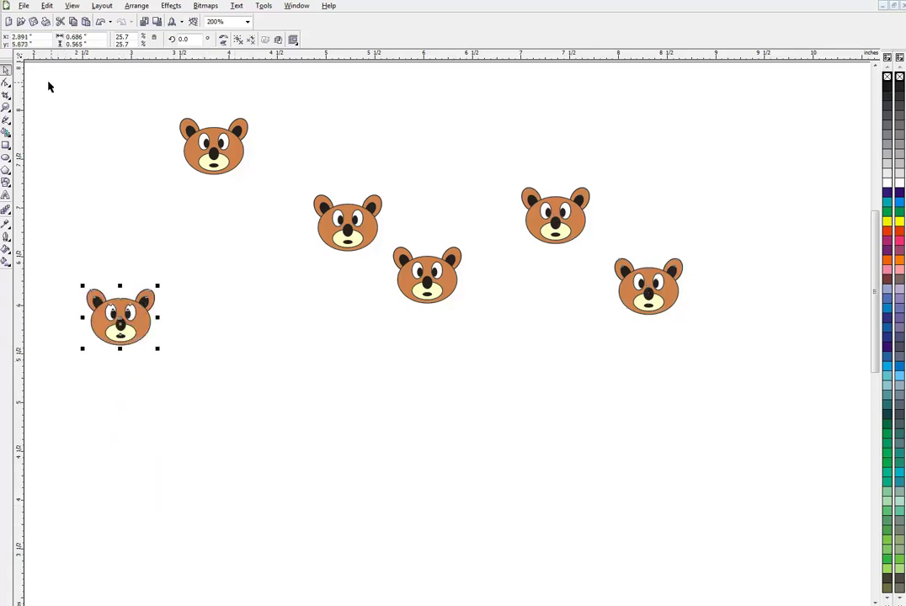
pyautogui.moveTo(56, 83); pyautogui.dragTo(708, 396)
# Step: Align the six bears in one row and distribute them evenly by their horizontal centres
pyautogui.press('c')
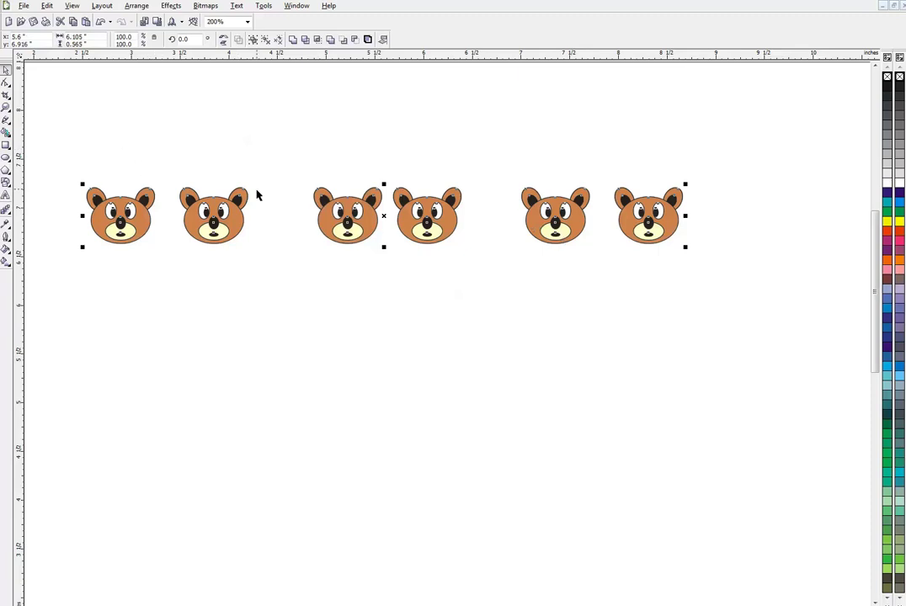
pyautogui.click(143, 7)
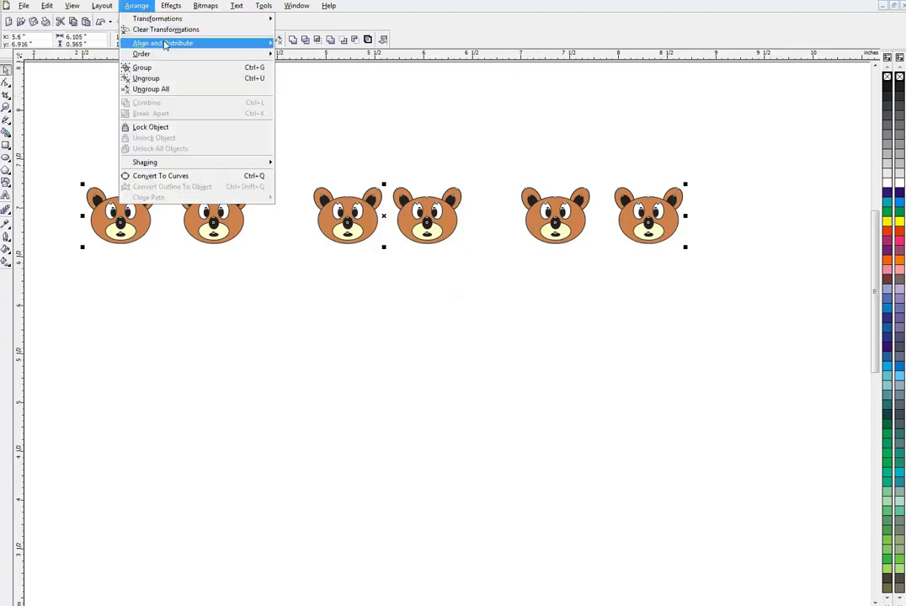
pyautogui.moveTo(168, 43)
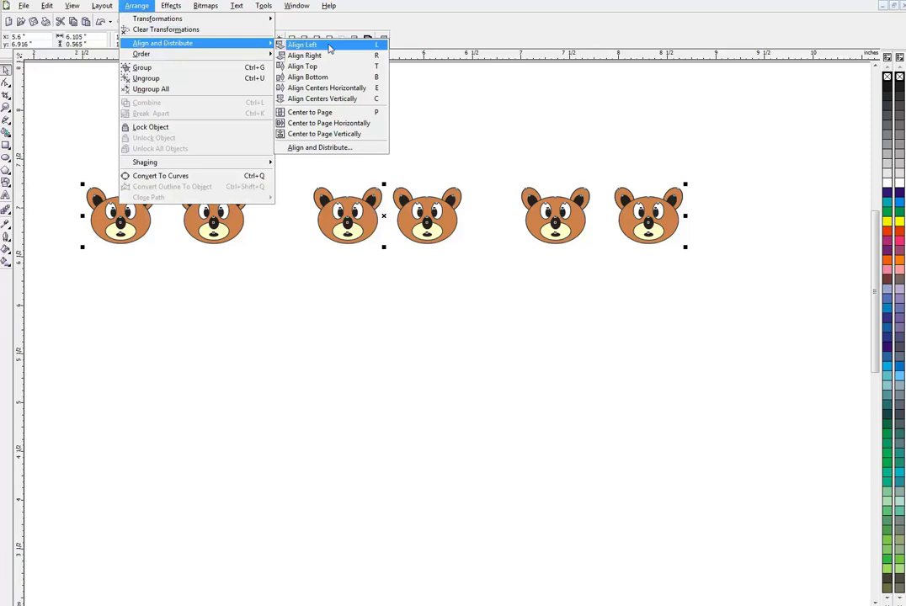
pyautogui.click(337, 148)
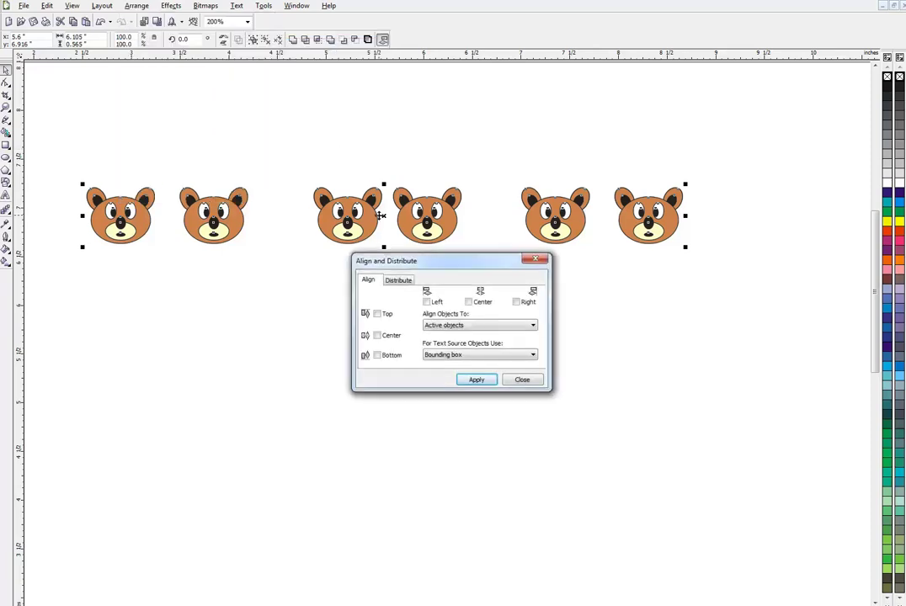
pyautogui.moveTo(444, 262); pyautogui.dragTo(422, 275)
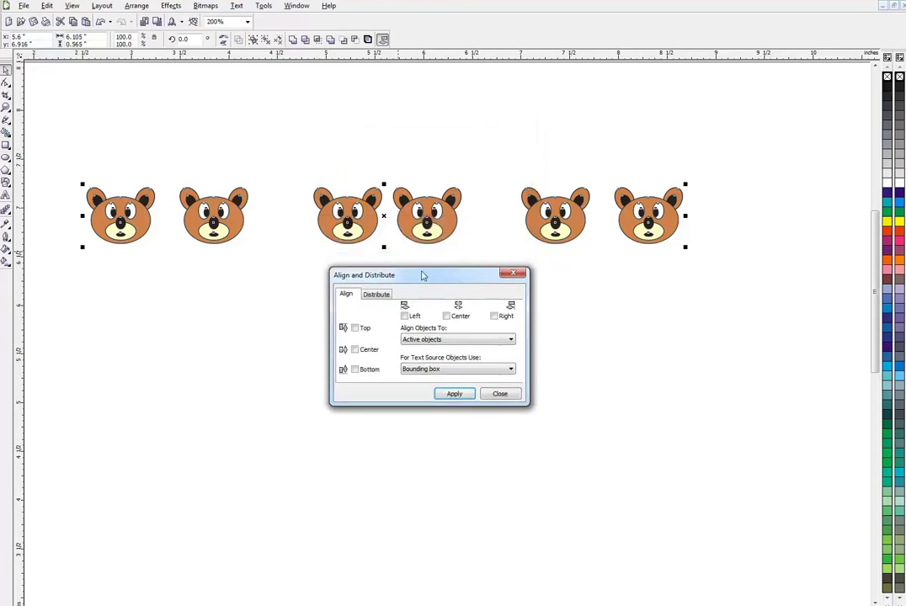
pyautogui.click(376, 299)
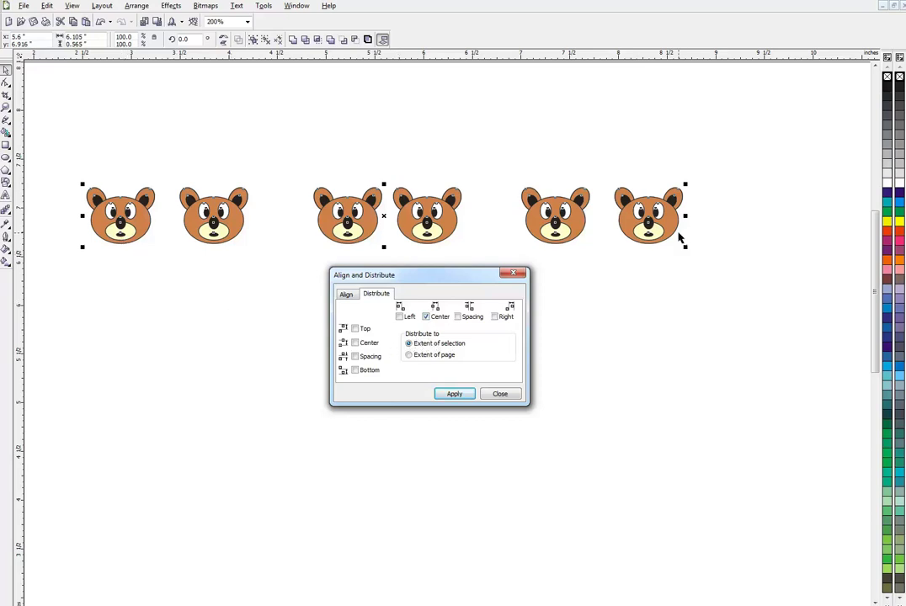
pyautogui.click(454, 395)
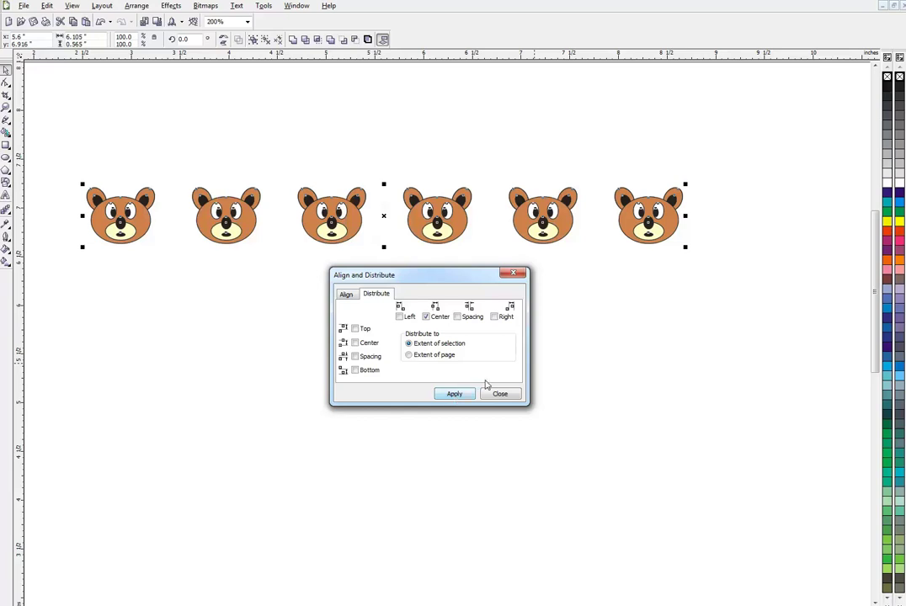
pyautogui.moveTo(452, 286); pyautogui.dragTo(666, 298)
# Step: Drag the bears into a rough left-side stack and line all six up in one column
pyautogui.click(162, 228)
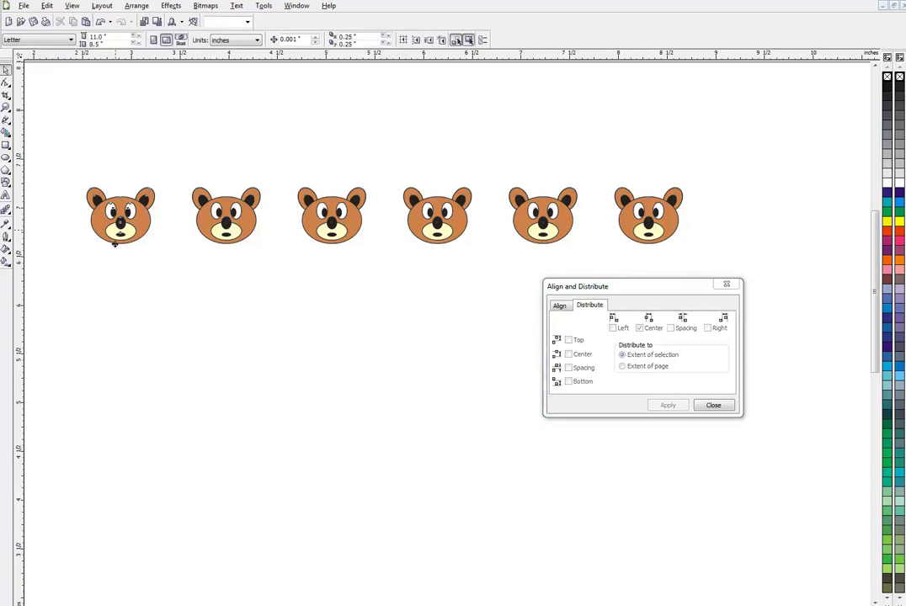
pyautogui.moveTo(99, 204); pyautogui.dragTo(257, 375)
pyautogui.moveTo(439, 210); pyautogui.dragTo(222, 150)
pyautogui.moveTo(523, 204); pyautogui.dragTo(253, 420)
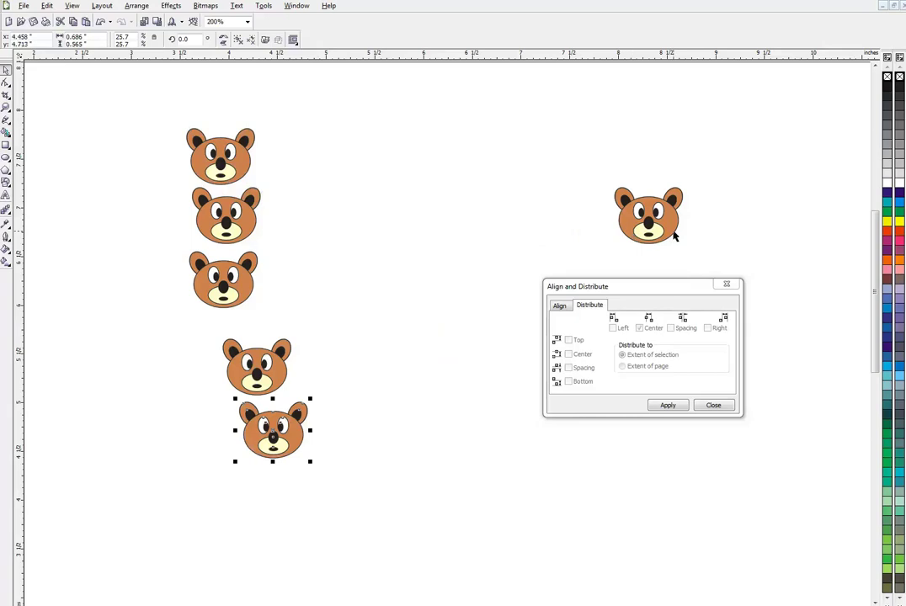
pyautogui.moveTo(667, 224); pyautogui.dragTo(243, 511)
pyautogui.moveTo(137, 102); pyautogui.dragTo(355, 553)
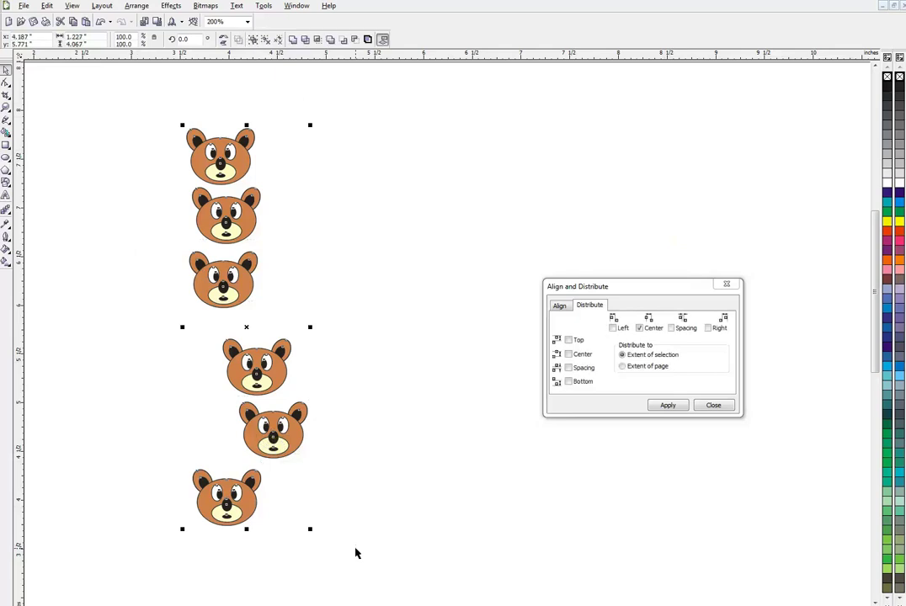
pyautogui.press('r')
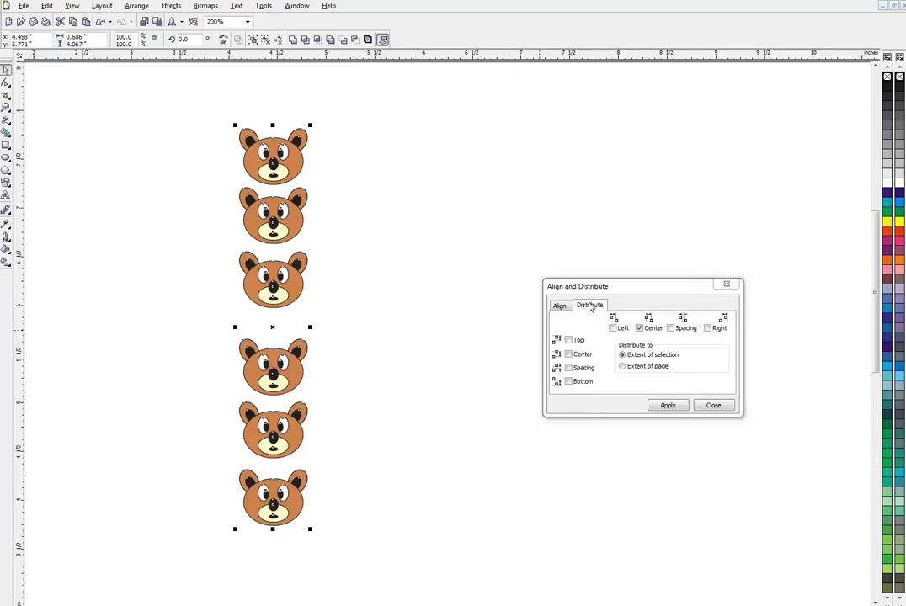
# Step: Distribute the column evenly by vertical centres instead of horizontal centres
pyautogui.click(639, 329)
pyautogui.click(639, 328)
pyautogui.click(568, 354)
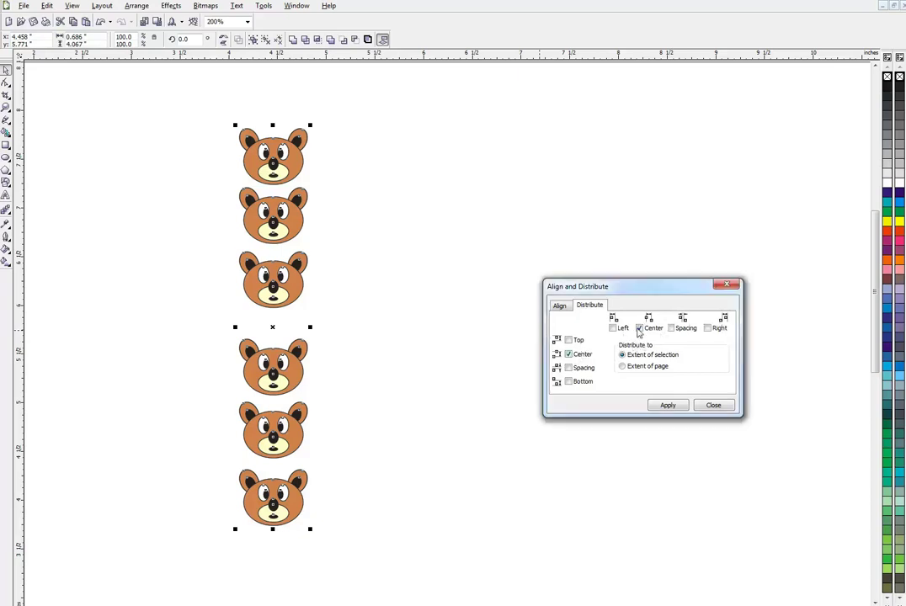
pyautogui.click(667, 406)
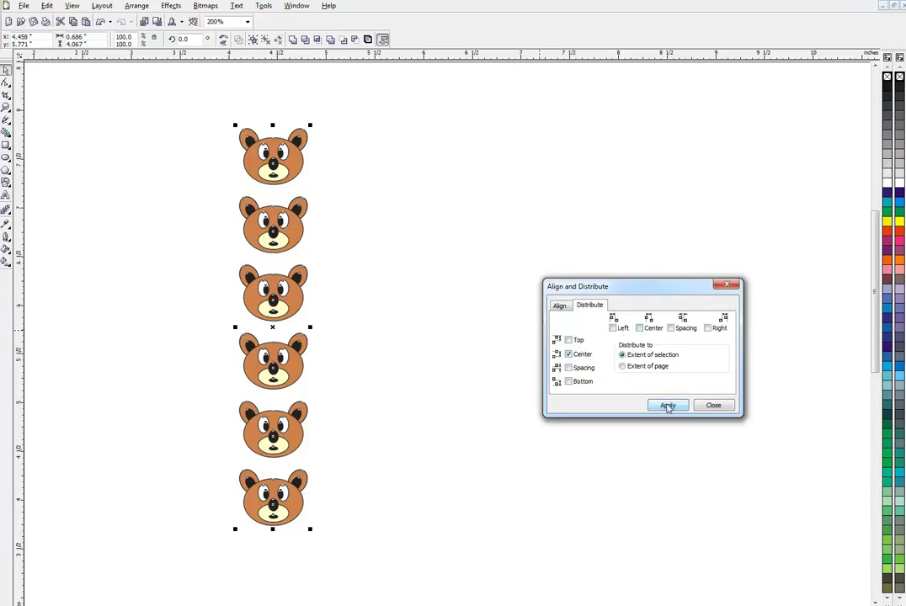
pyautogui.click(496, 376)
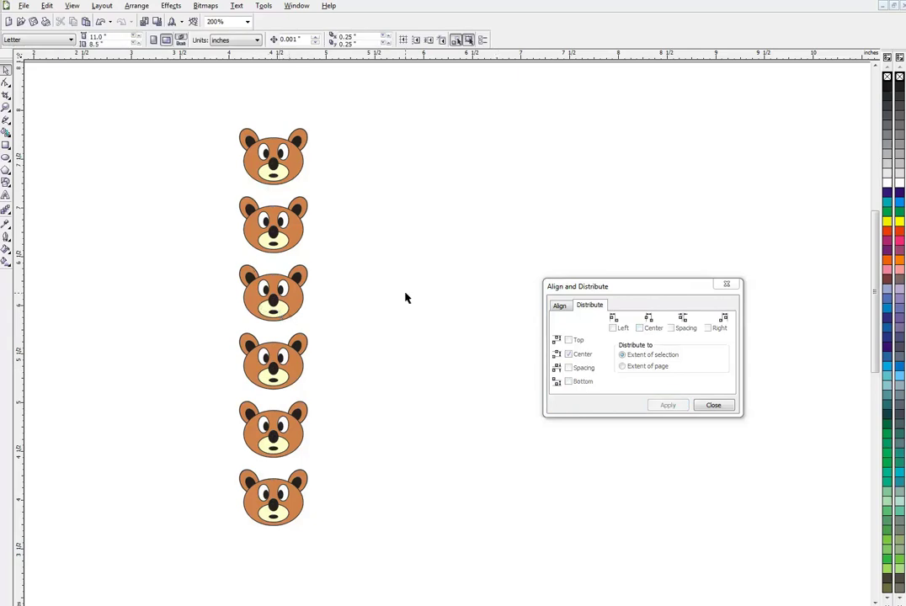
# Step: Move the bottom bear out to the lower right and reposition the second and third bears
pyautogui.press('Escape')
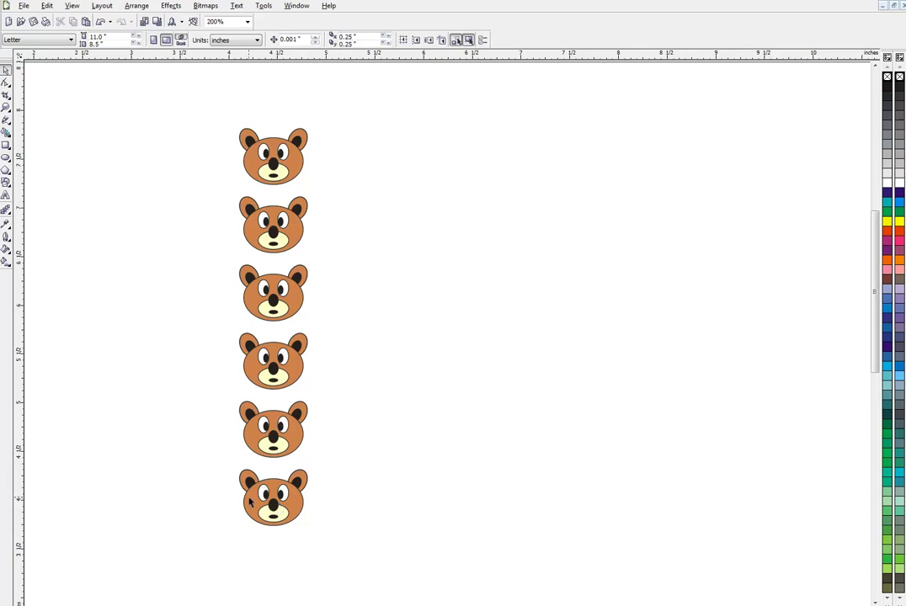
pyautogui.moveTo(250, 501); pyautogui.dragTo(671, 468)
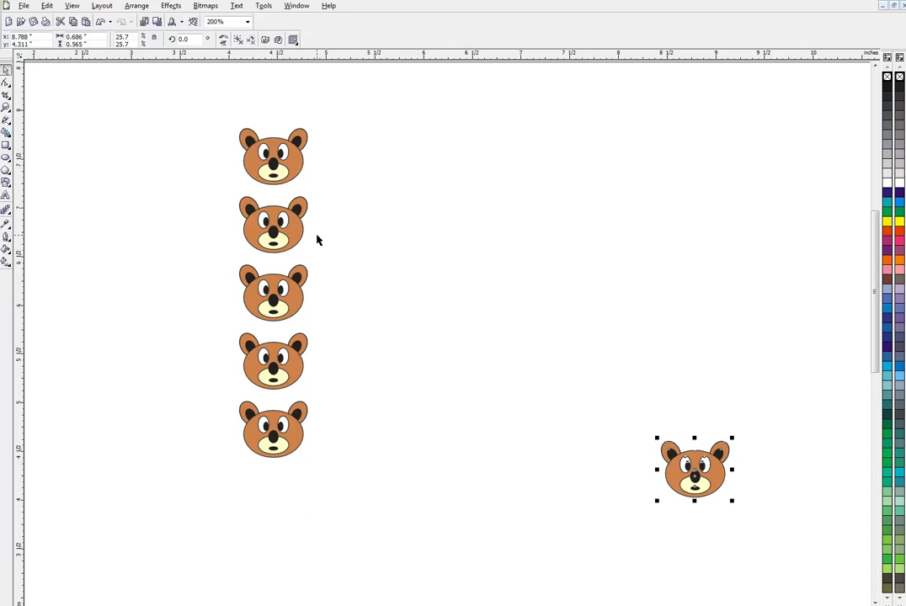
pyautogui.moveTo(287, 227); pyautogui.dragTo(342, 229)
pyautogui.moveTo(305, 288); pyautogui.dragTo(203, 275)
pyautogui.moveTo(328, 225); pyautogui.dragTo(197, 221)
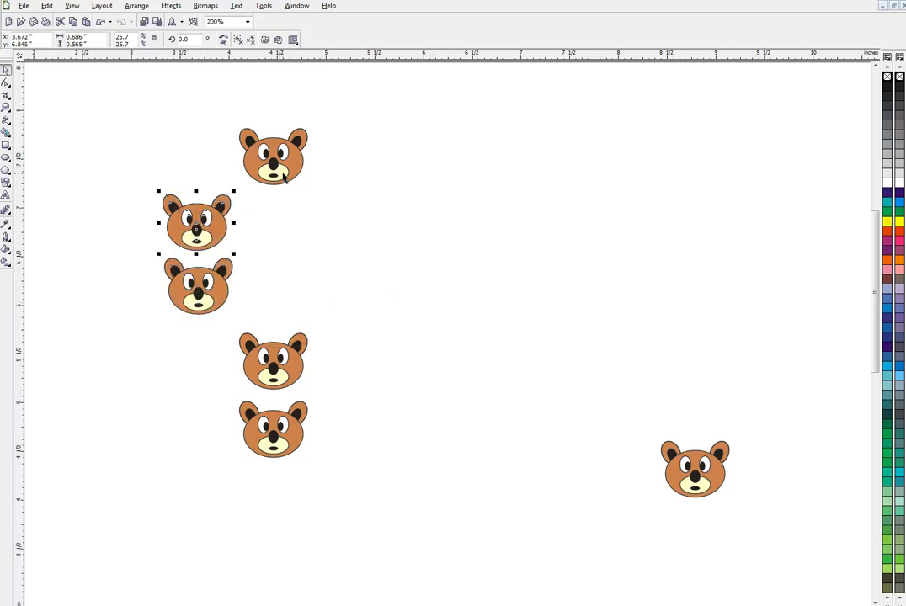
# Step: Shift the four remaining column bears further left, then select the top and lower-right bears
pyautogui.moveTo(107, 186); pyautogui.dragTo(354, 480)
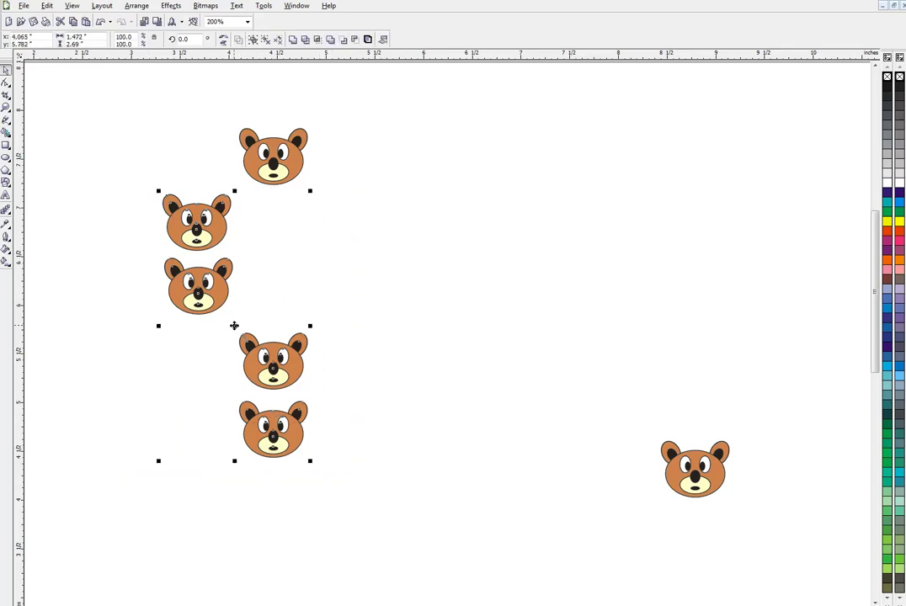
pyautogui.moveTo(235, 326); pyautogui.dragTo(107, 334)
pyautogui.click(333, 385)
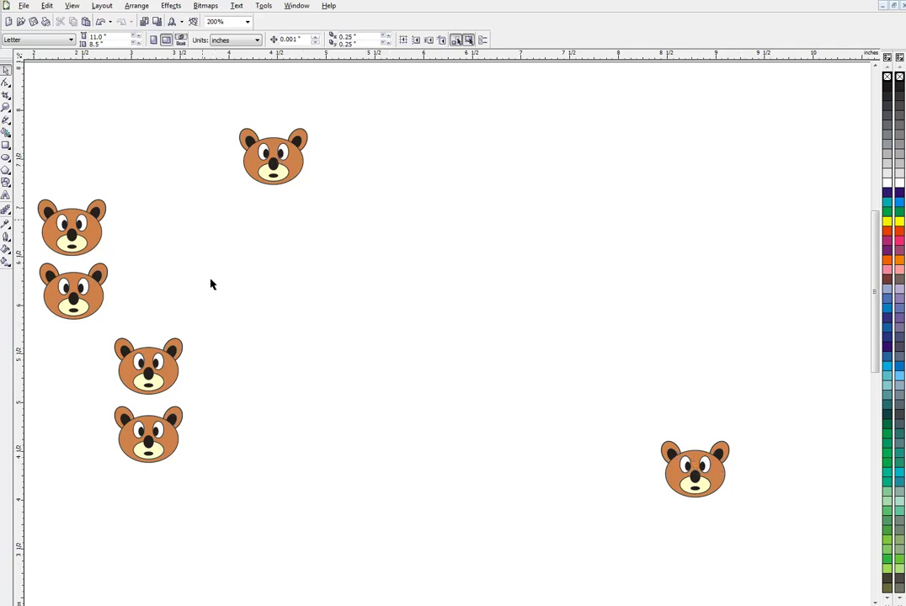
pyautogui.moveTo(201, 113); pyautogui.dragTo(790, 528)
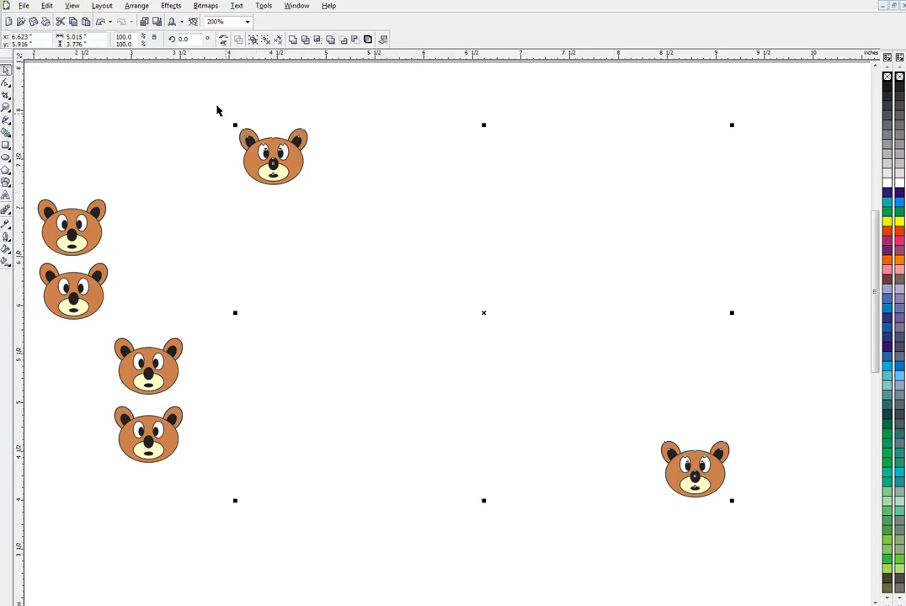
# Step: Blend the top bear into the lower-right bear with 4 steps
pyautogui.click(176, 8)
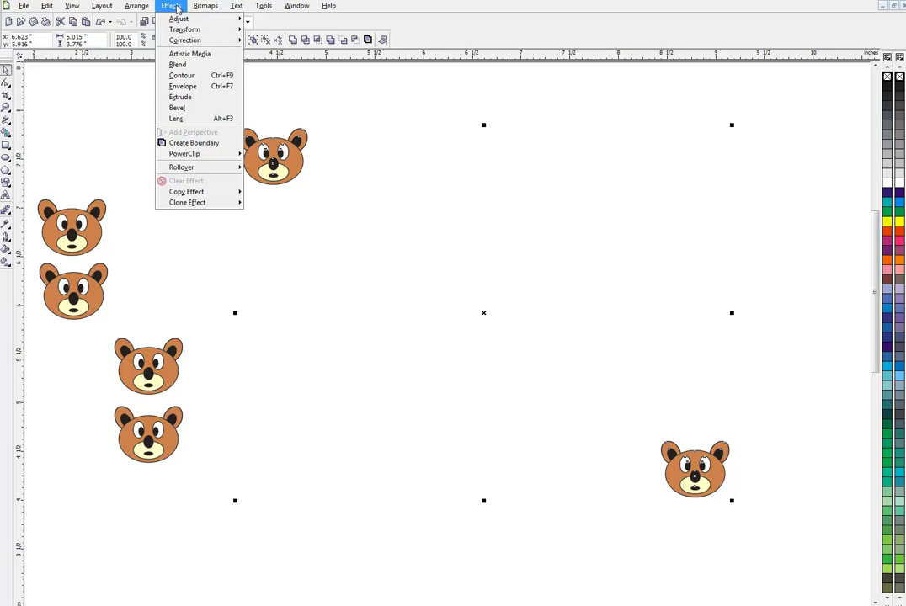
pyautogui.click(180, 65)
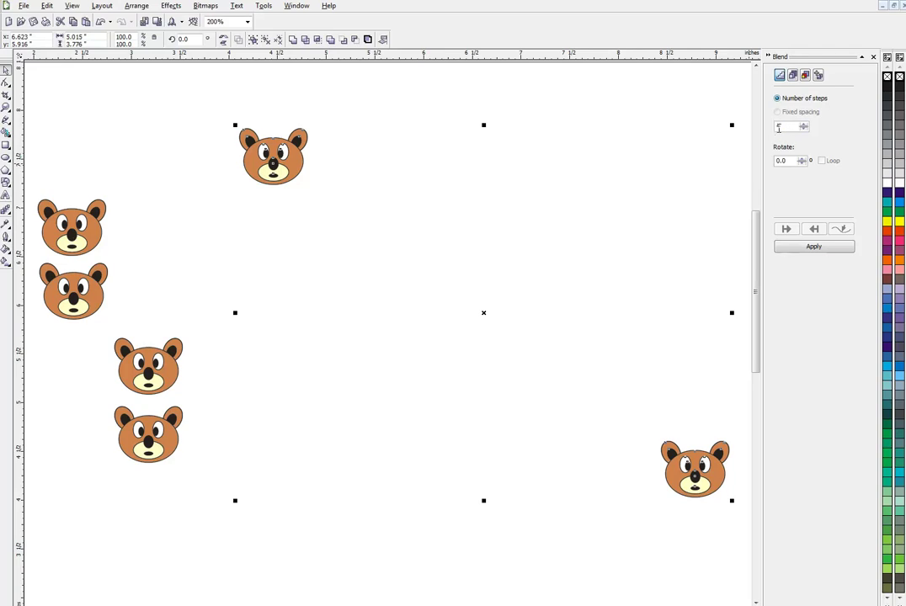
pyautogui.write('4')
pyautogui.click(809, 249)
pyautogui.click(353, 513)
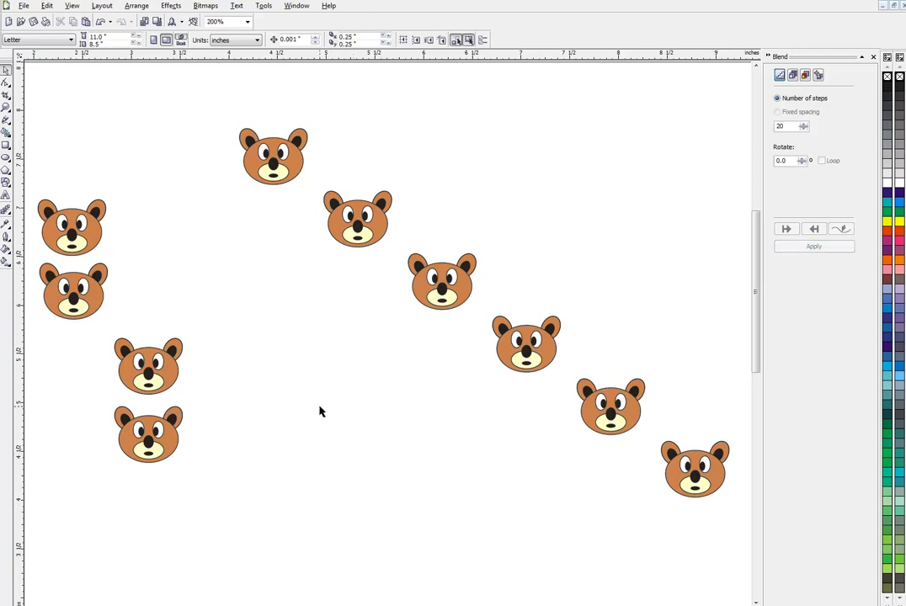
# Step: Reapply the bear blend with 5 steps instead
pyautogui.click(648, 461)
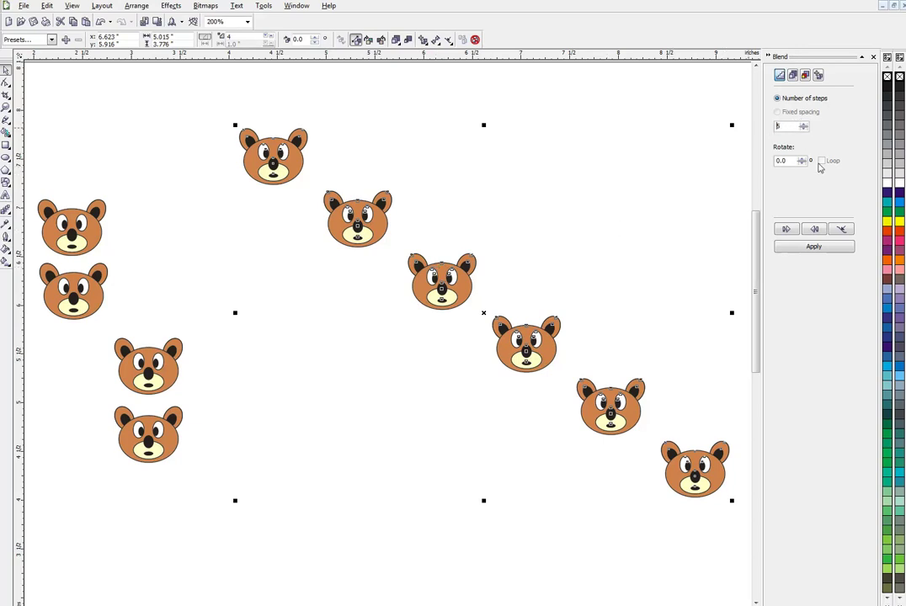
pyautogui.click(813, 246)
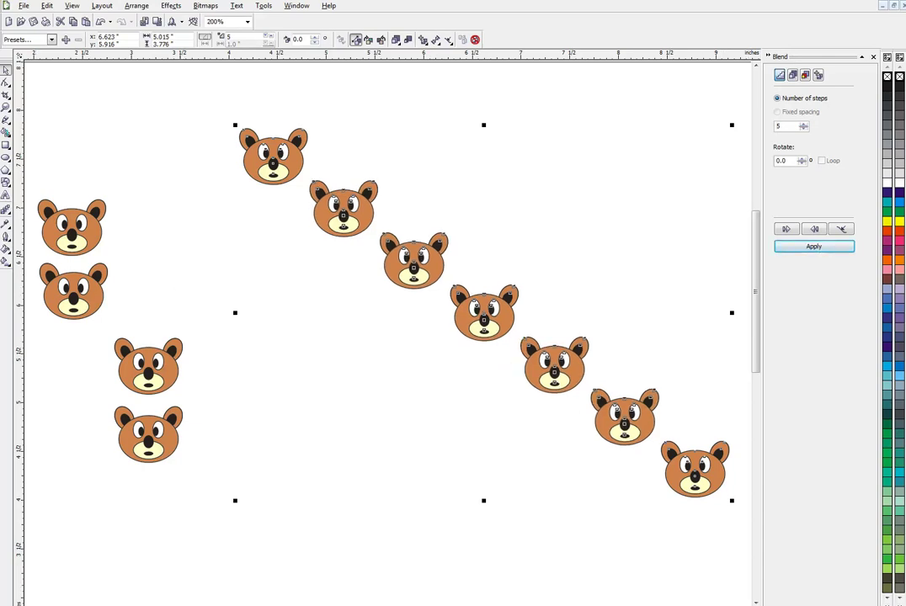
pyautogui.click(377, 371)
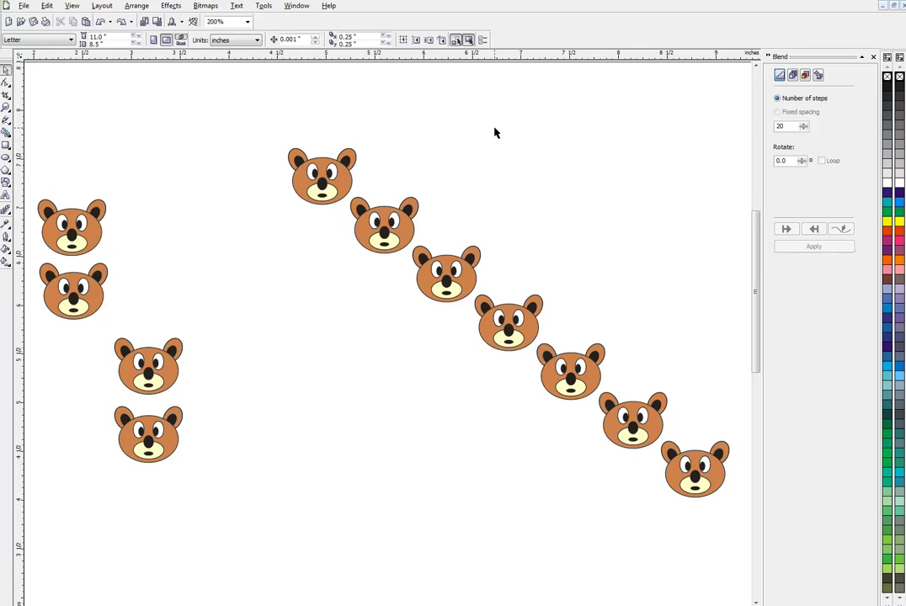
# Step: Move the top end bear up and the bottom end bear down-left, then select the blend
pyautogui.click(328, 192)
pyautogui.moveTo(328, 192); pyautogui.dragTo(233, 160)
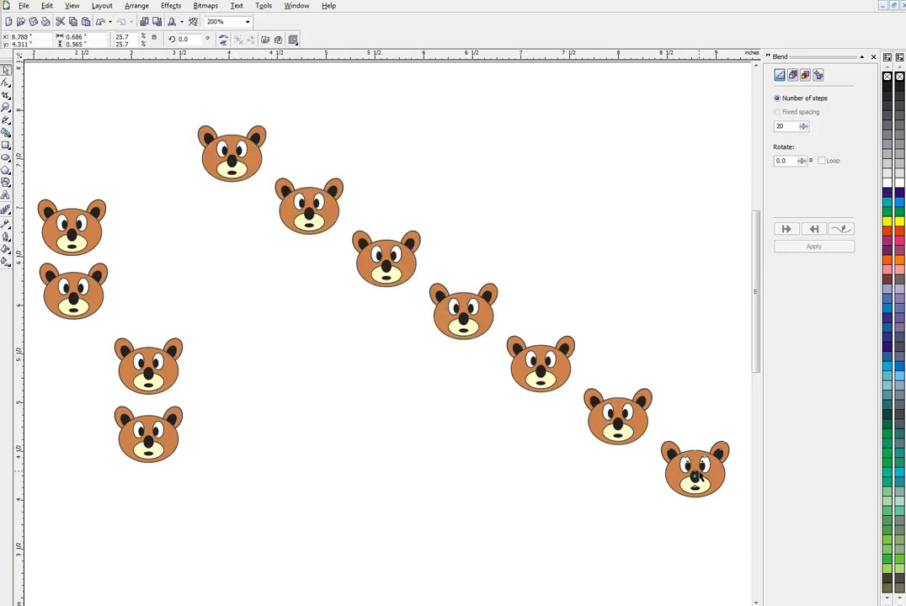
pyautogui.moveTo(673, 480); pyautogui.dragTo(645, 495)
pyautogui.moveTo(243, 153); pyautogui.dragTo(289, 129)
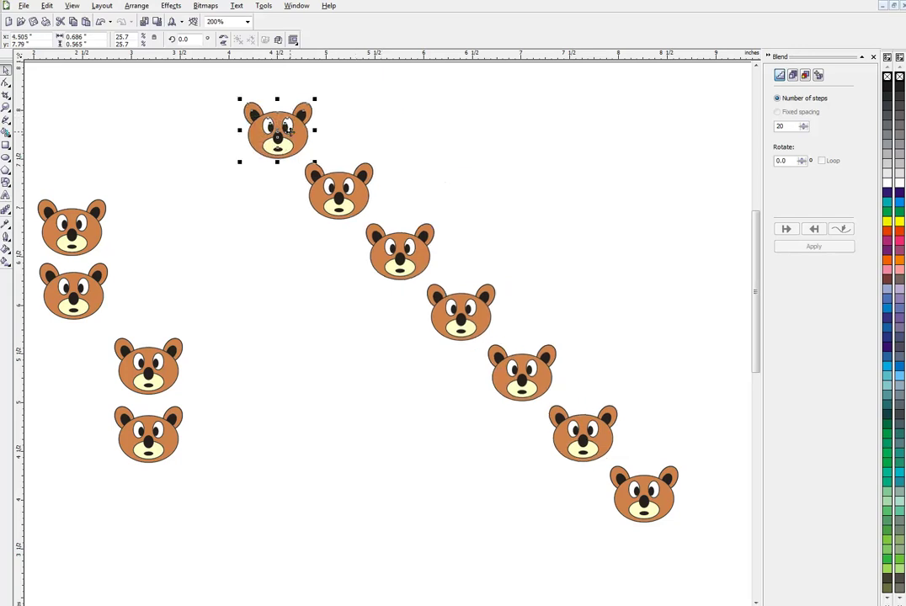
pyautogui.click(351, 112)
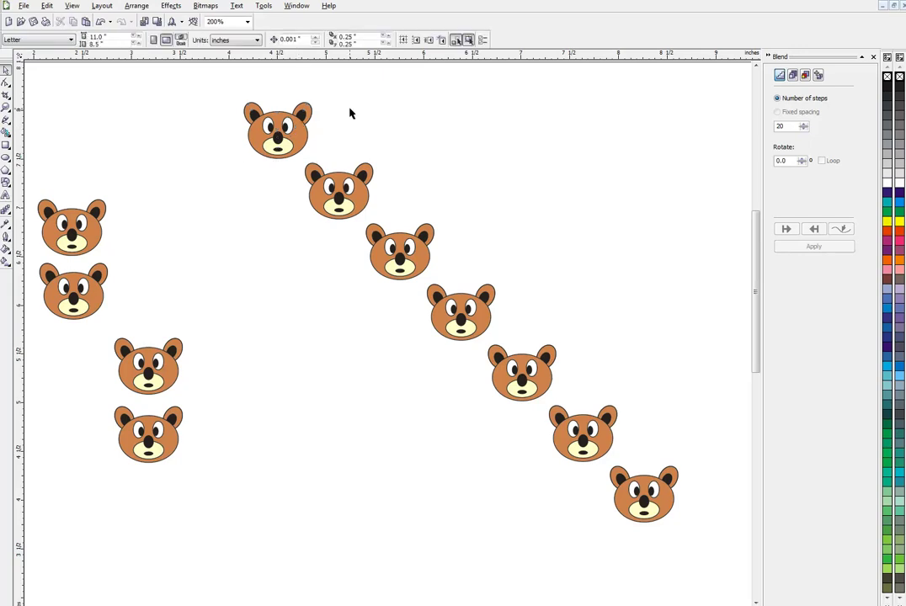
pyautogui.click(297, 133)
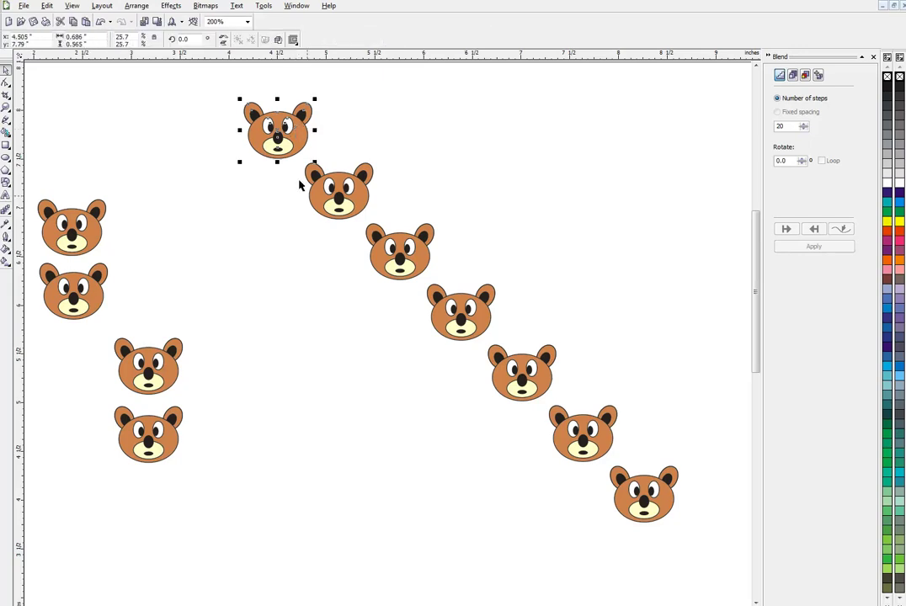
pyautogui.click(351, 193)
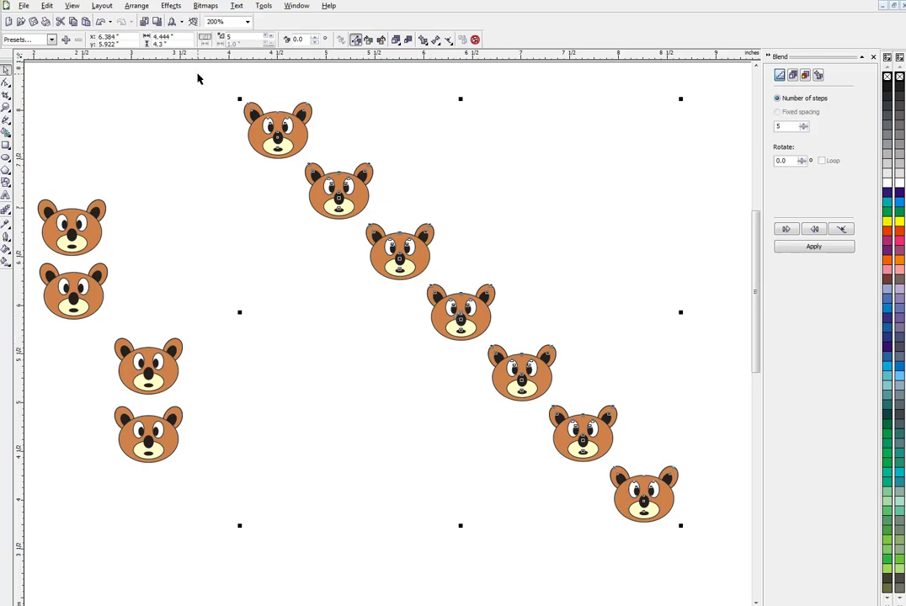
# Step: Break the diagonal blend apart and ungroup the middle bears into separate objects
pyautogui.click(138, 6)
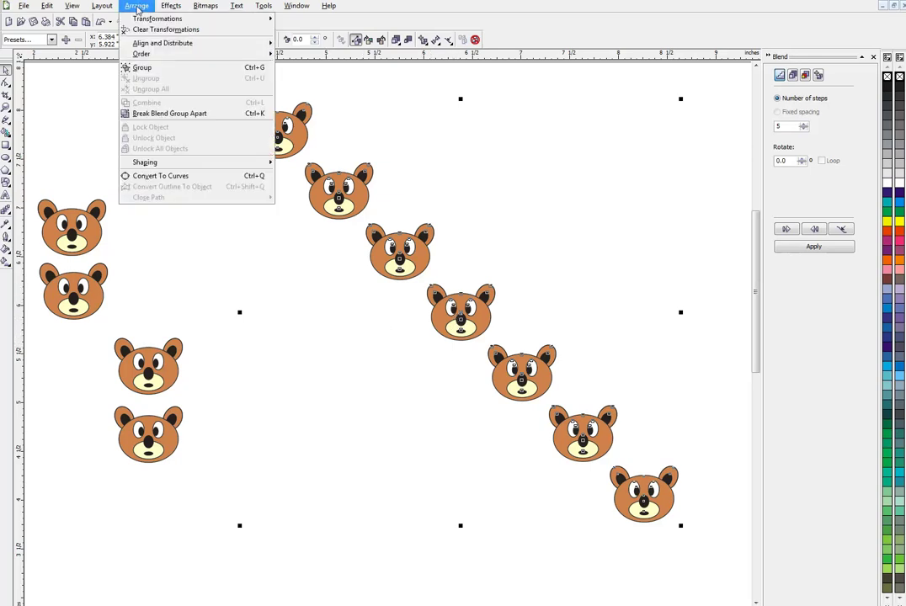
pyautogui.click(177, 115)
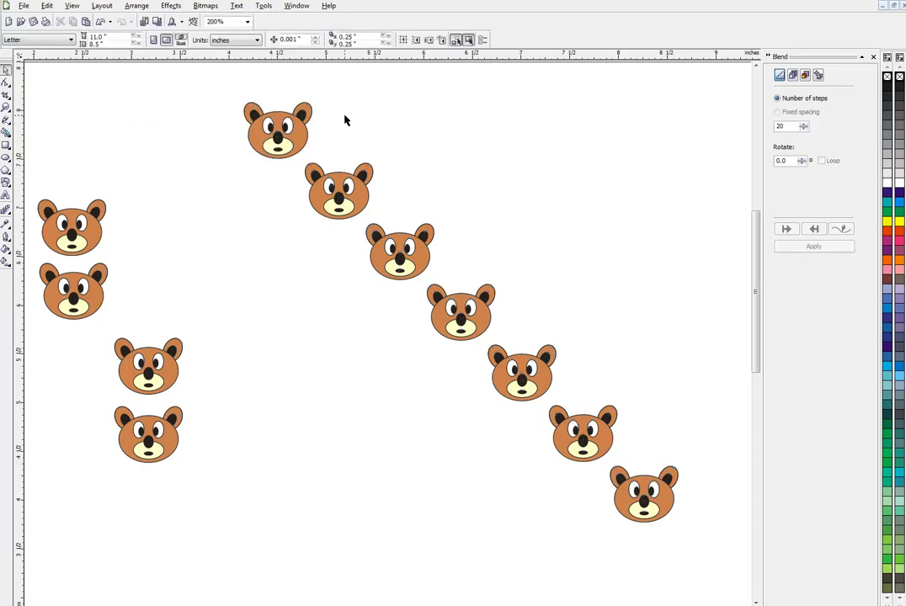
pyautogui.click(308, 131)
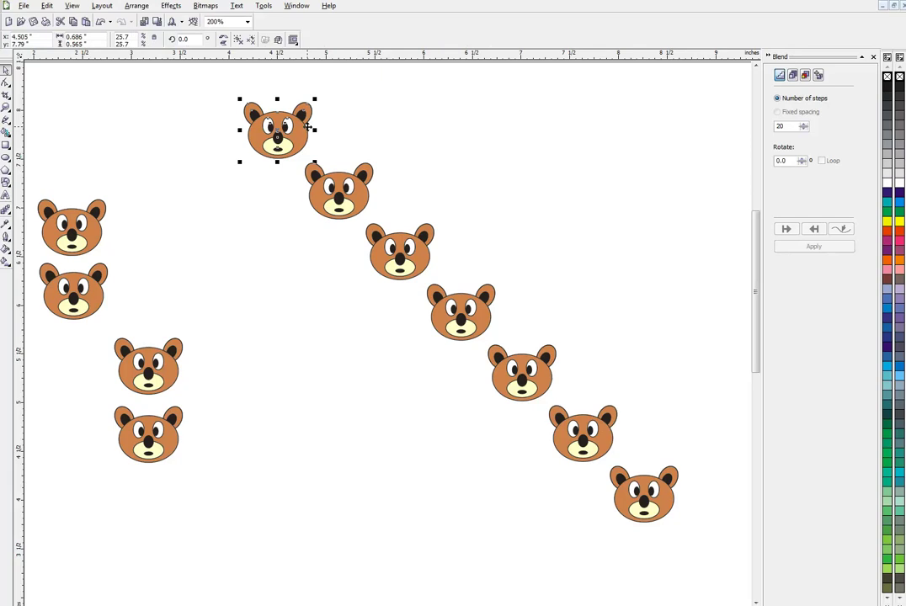
pyautogui.click(402, 149)
pyautogui.click(340, 192)
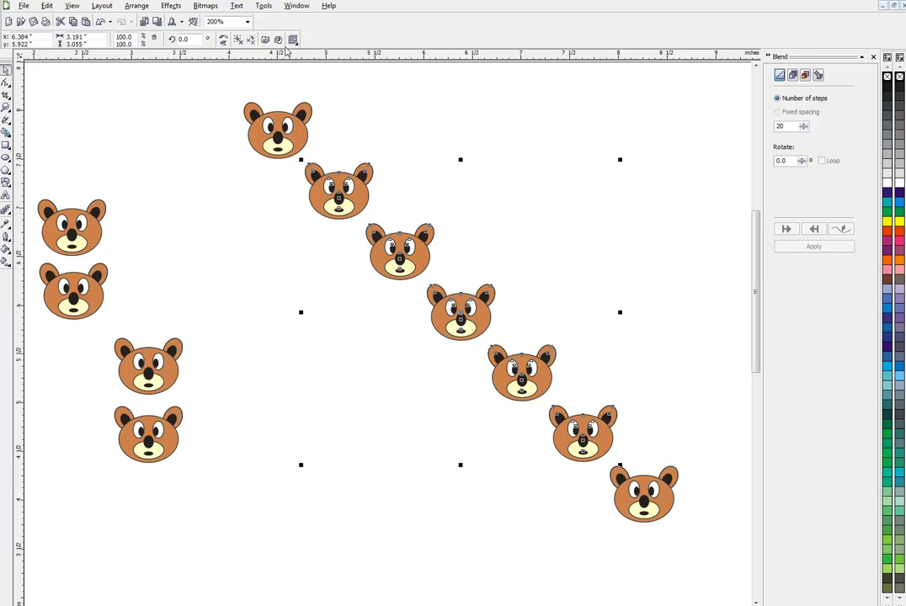
pyautogui.click(239, 40)
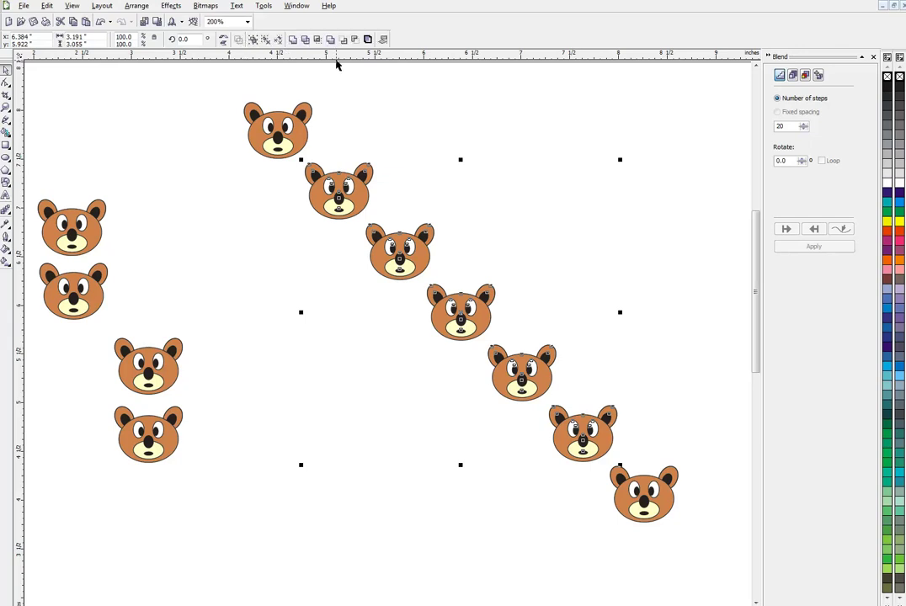
# Step: Drag the second, third, fourth and fifth bears off the diagonal to scattered positions
pyautogui.click(352, 85)
pyautogui.click(349, 183)
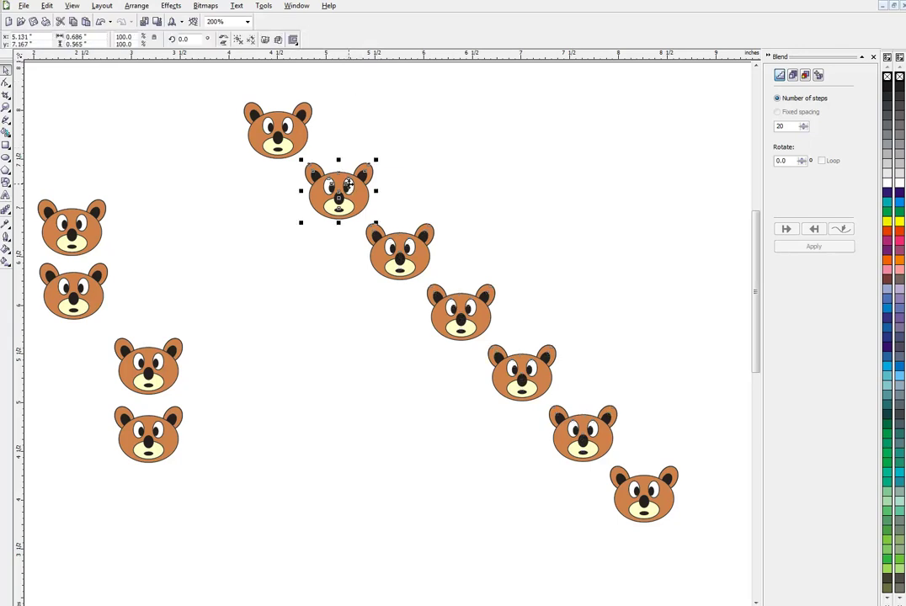
pyautogui.moveTo(349, 184); pyautogui.dragTo(305, 220)
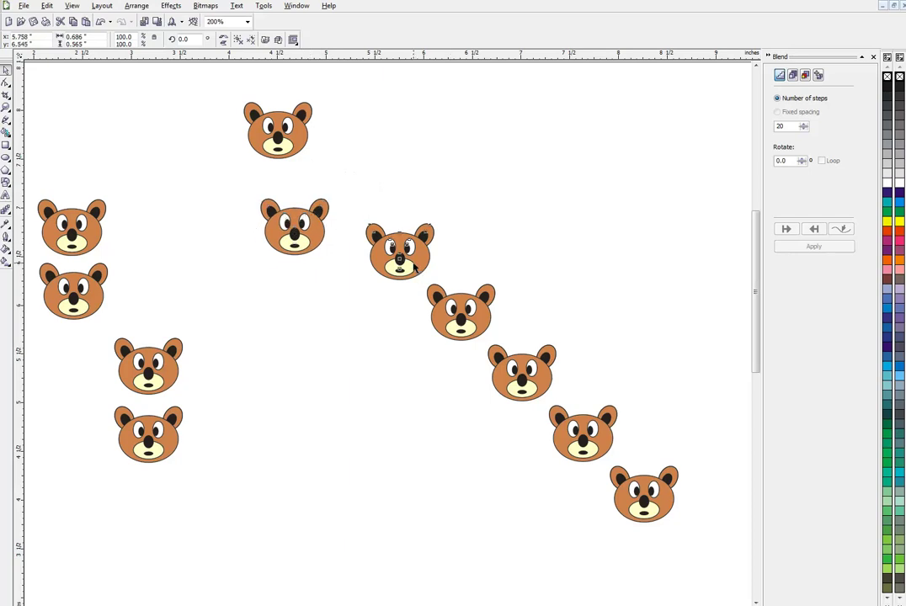
pyautogui.moveTo(414, 262); pyautogui.dragTo(506, 218)
pyautogui.moveTo(471, 324); pyautogui.dragTo(397, 335)
pyautogui.moveTo(535, 354); pyautogui.dragTo(544, 314)
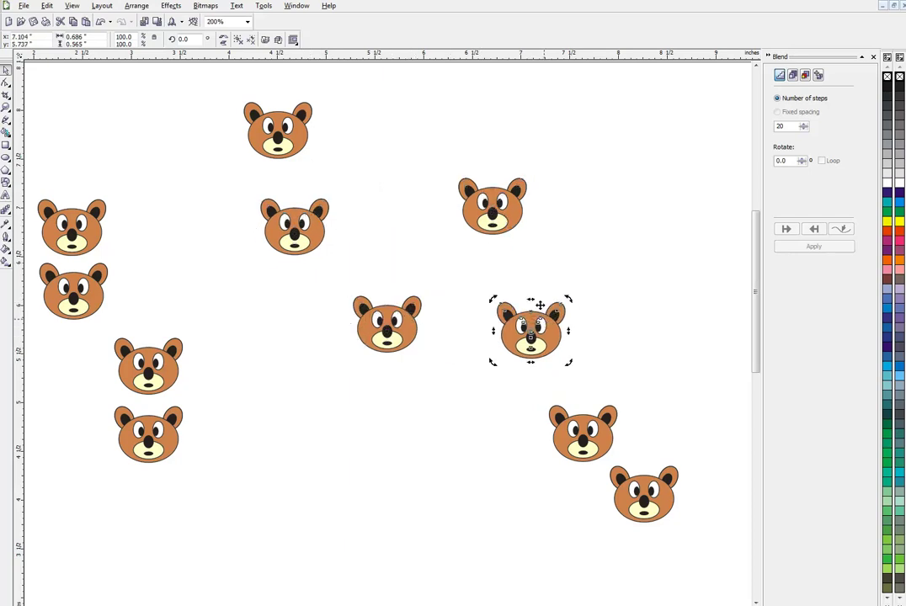